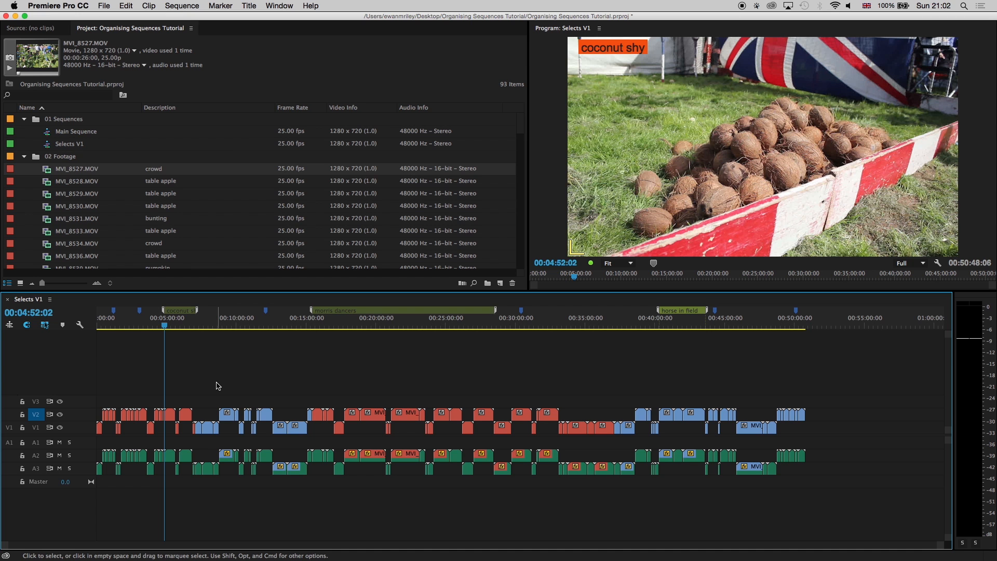
Step back and forth between the V2 edit points around the coconut shy section, ending at 00:06:52:12.
key("Down")
key("Down")
key("Down")
key("Down")
key("Down")
key("Down")
key("Up")
key("Up")
key("Up")
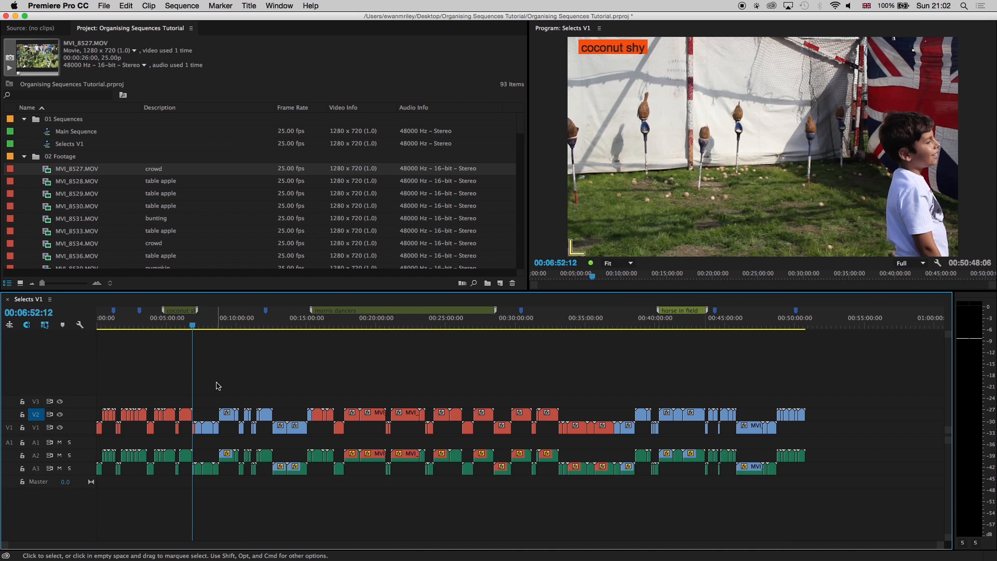
key("Down")
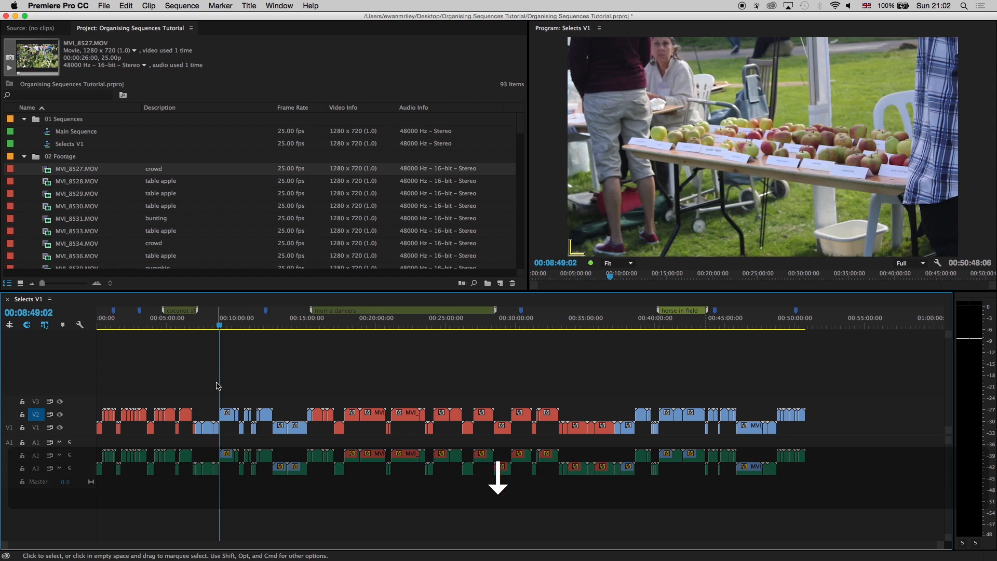
key("Up")
key("Up")
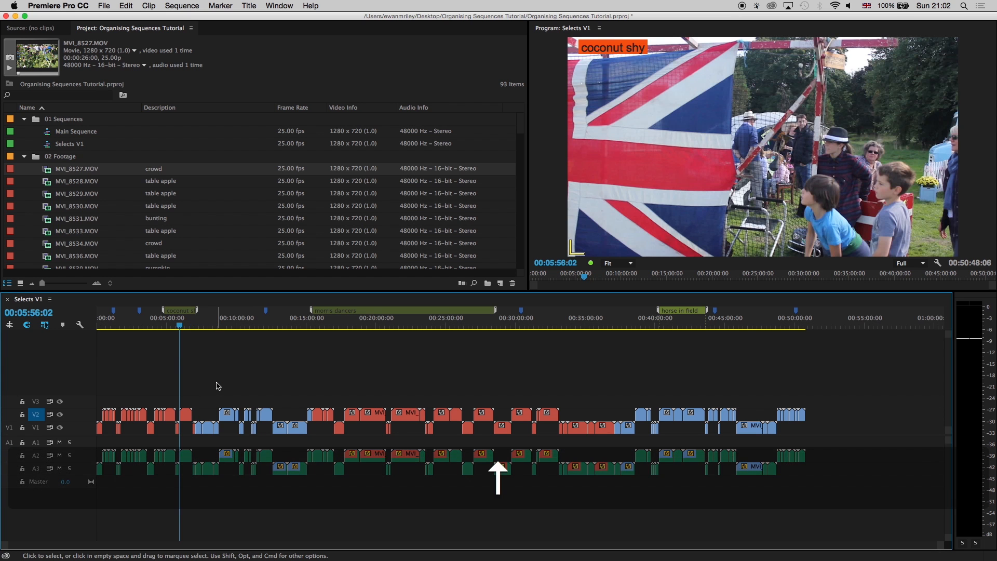
key("Down")
key("equal")
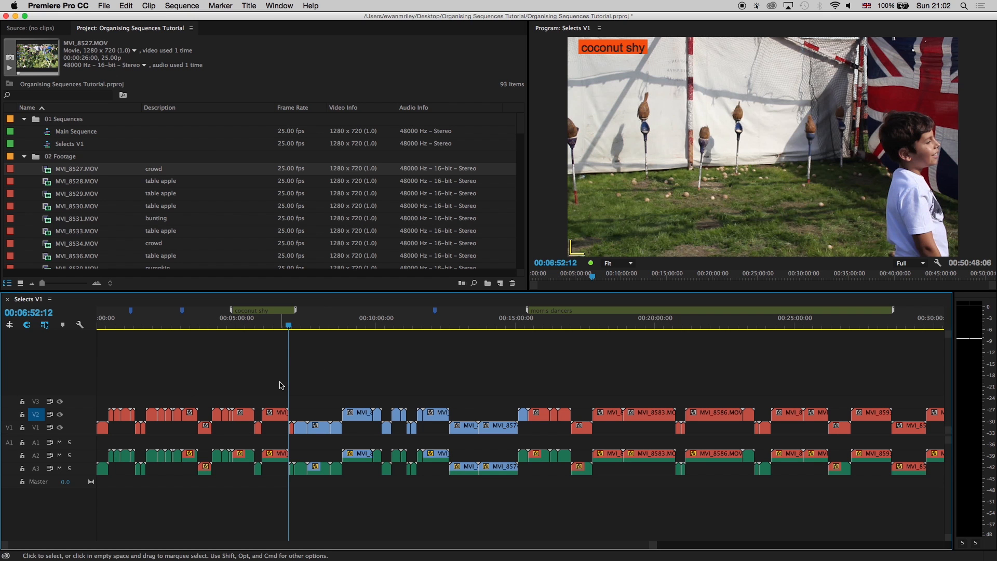
key("Up")
key("Down")
key("minus")
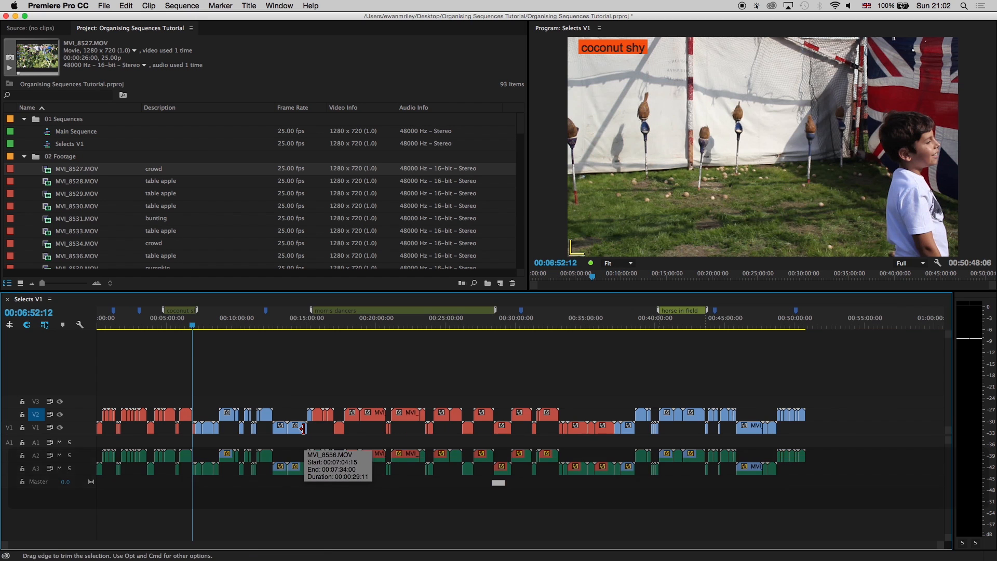
Select all clips on tracks V1 and A3 in the Selects V1 sequence and disable them.
left_click_drag(817, 505, 73, 470)
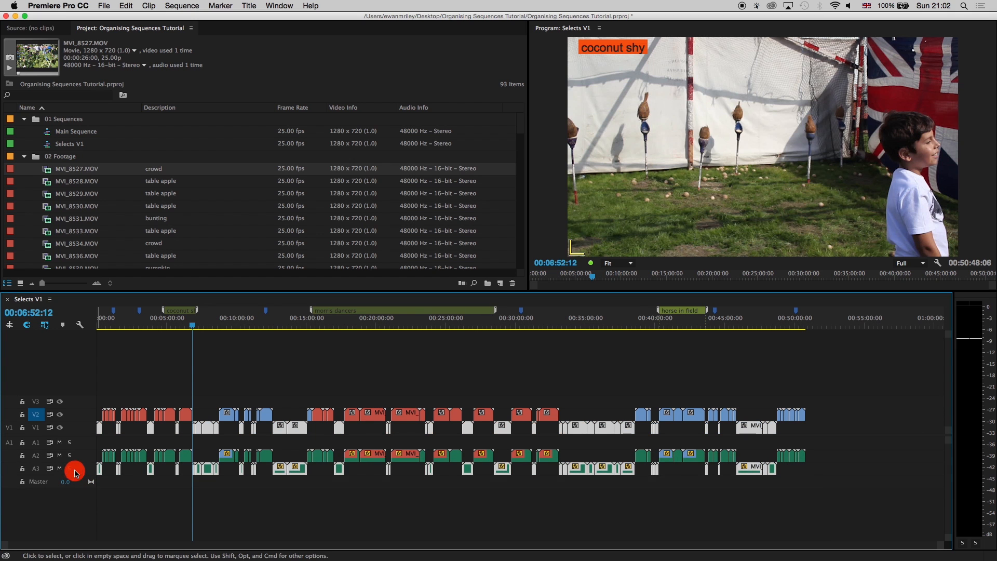
right_click(212, 476)
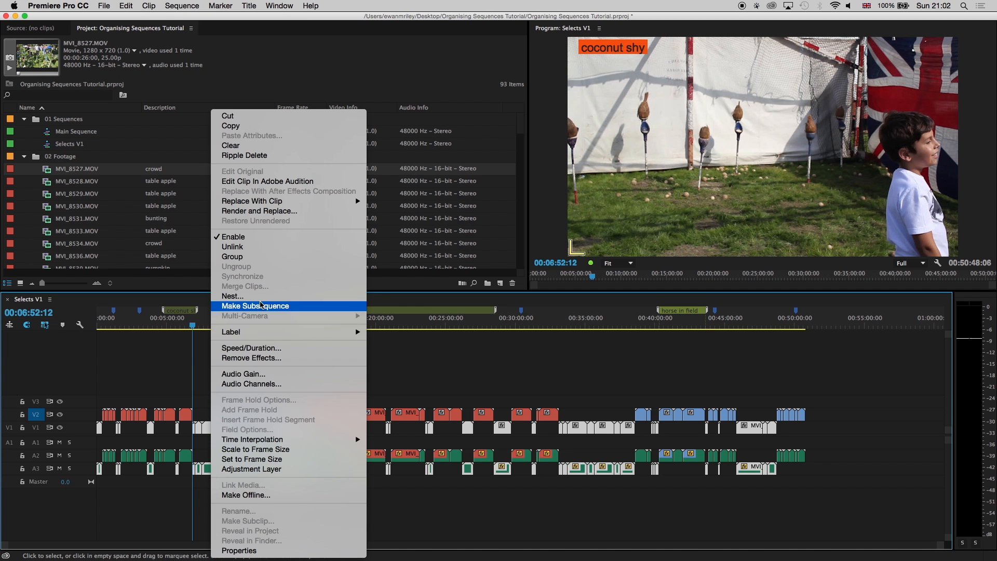
left_click(240, 240)
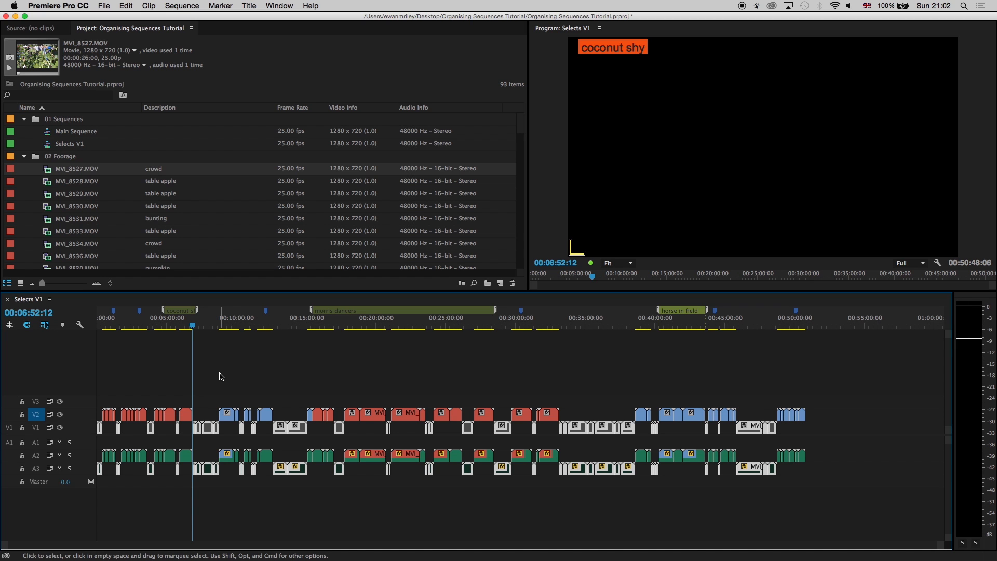
Toggle the selected V1 and A3 clips to enabled and back to disabled.
key("=")
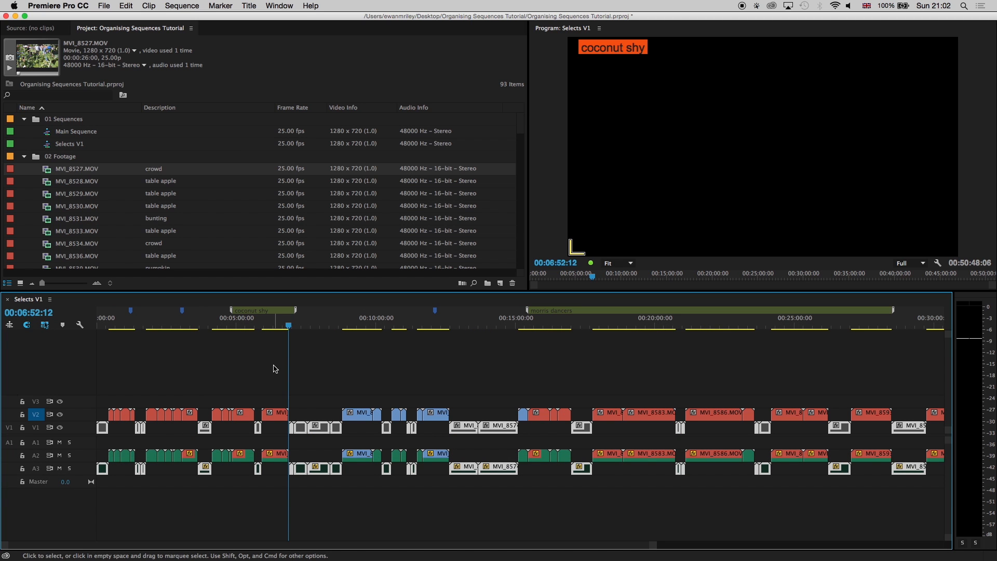
right_click(321, 433)
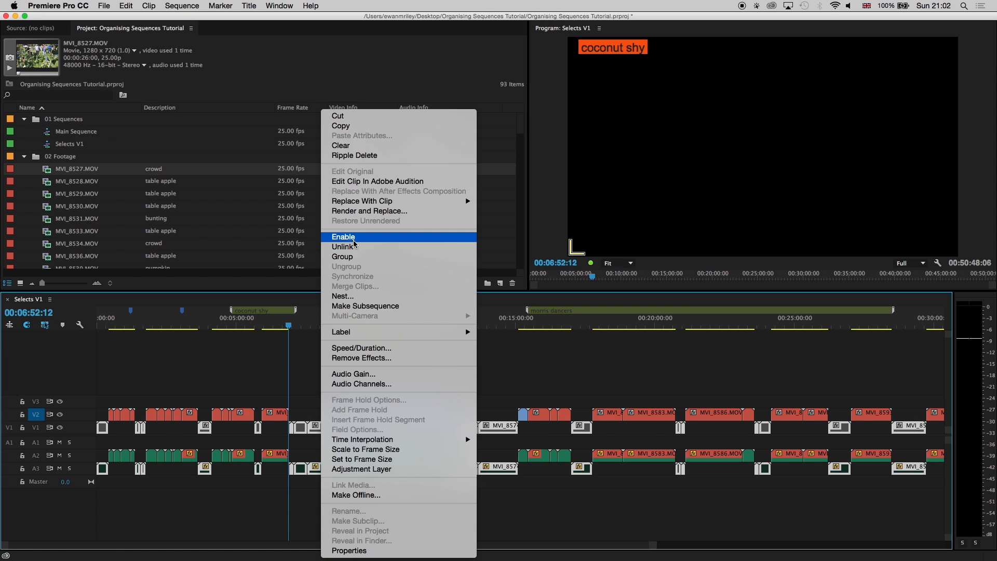
left_click(312, 368)
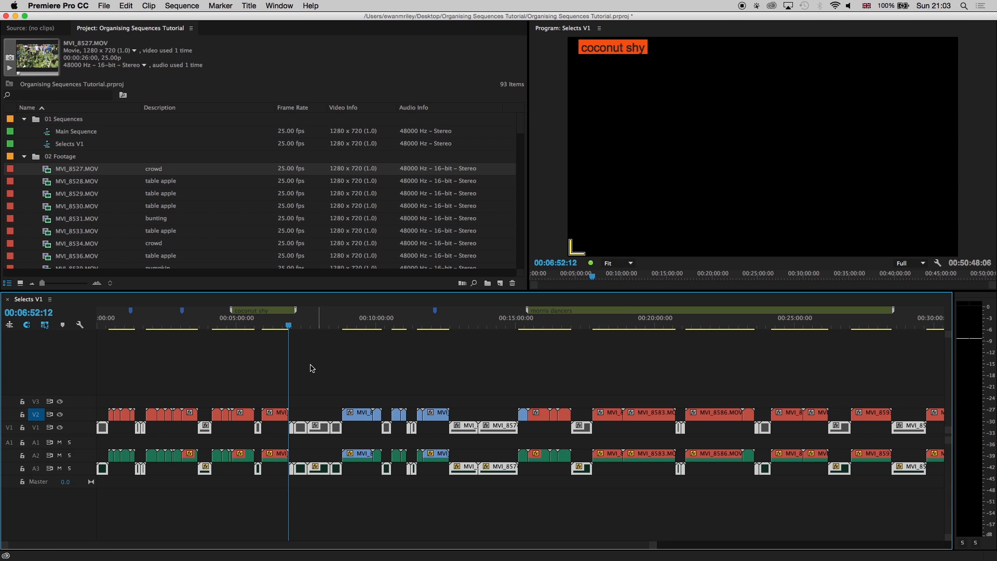
key("shift+e")
key("shift+e")
Review the Sequence and Edit command groups in the keyboard shortcut settings and leave without changing any assignment.
key("super")
key("super+k")
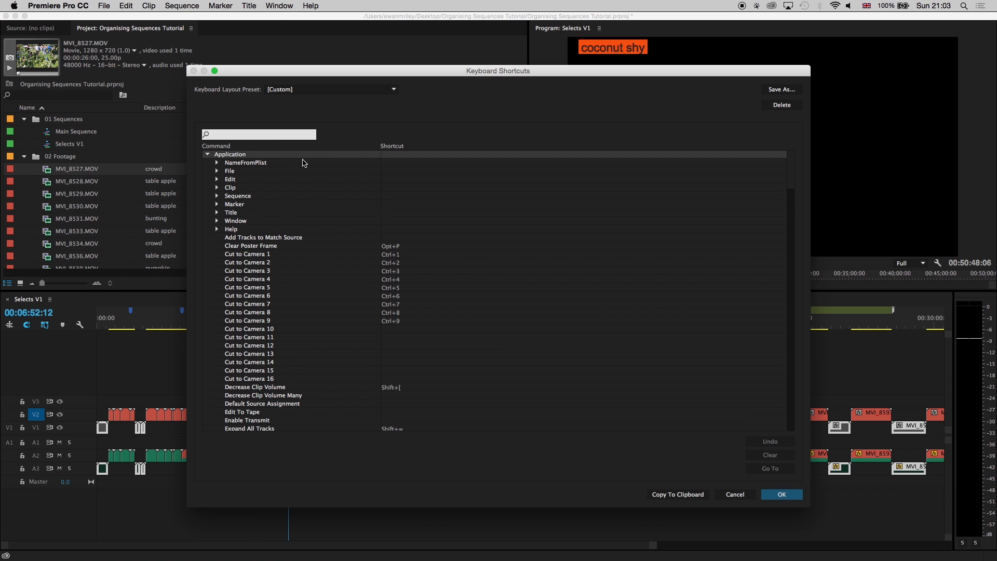
left_click(217, 196)
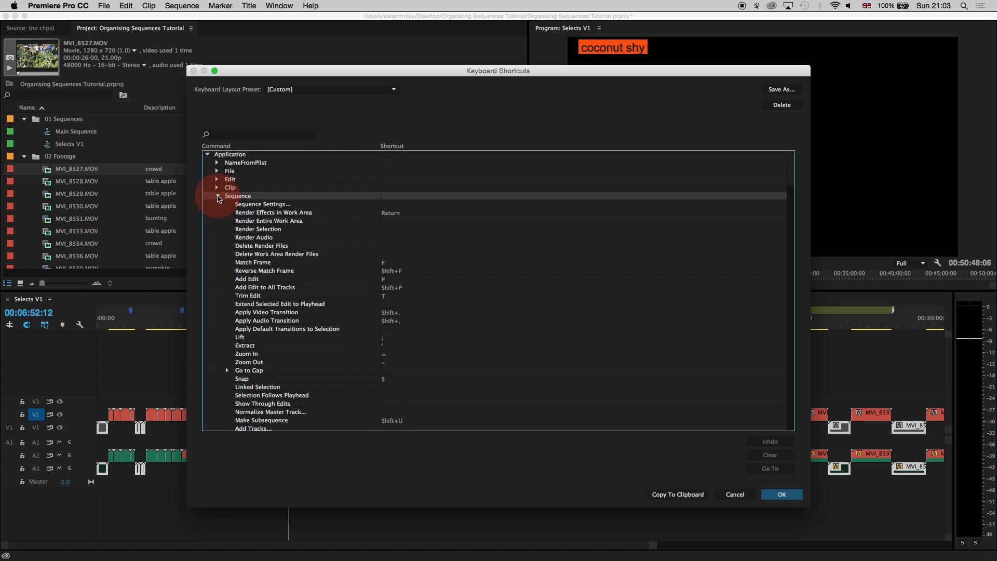
left_click(217, 179)
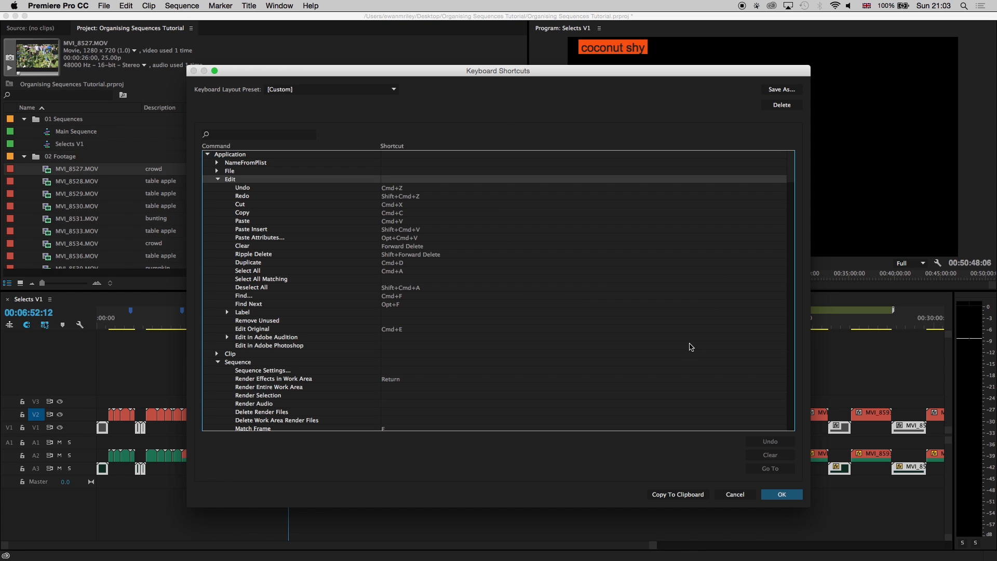
left_click(741, 493)
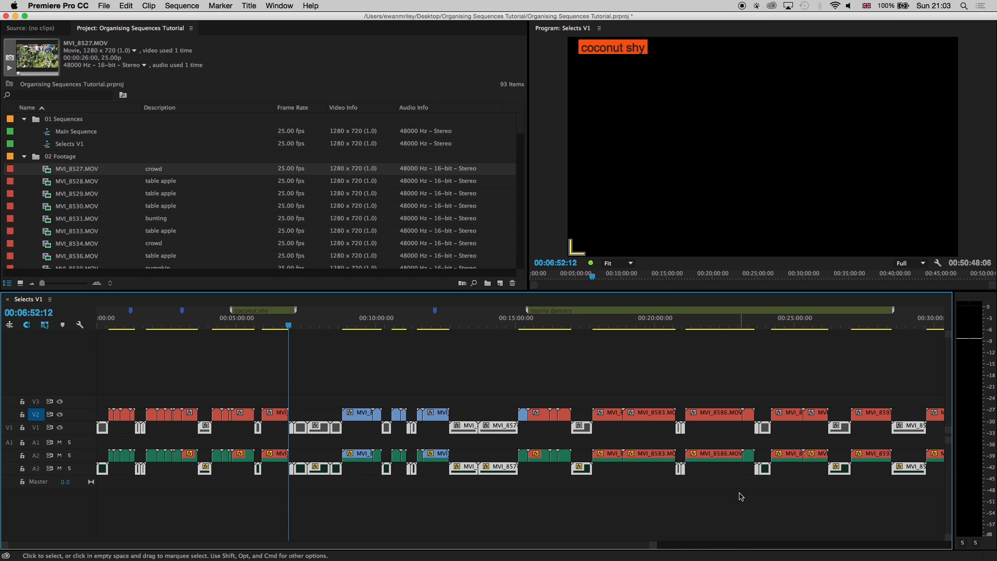
Move the playhead to 00:07:12:01 and review the Program monitor's display options, including Show Markers.
left_click(298, 323)
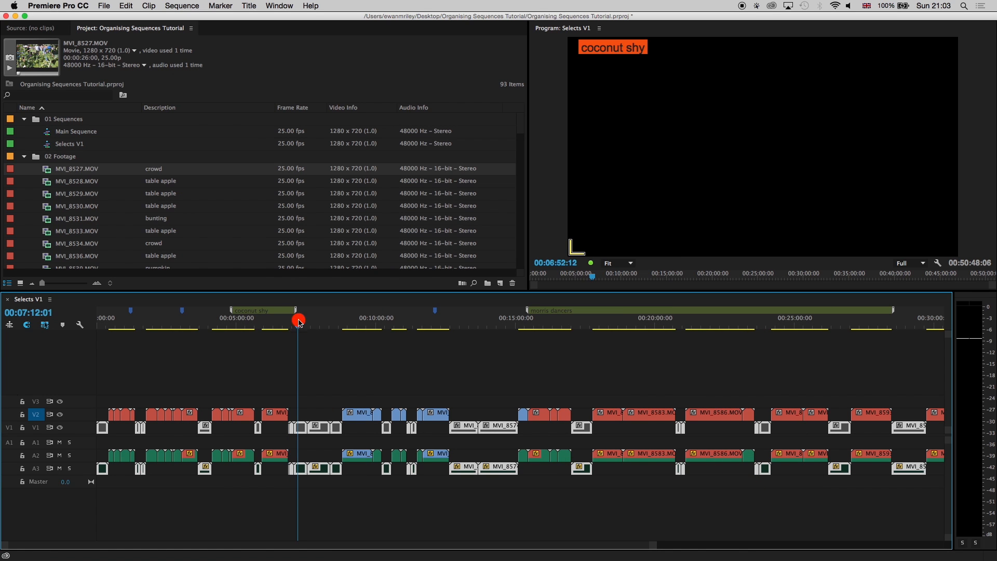
key("minus")
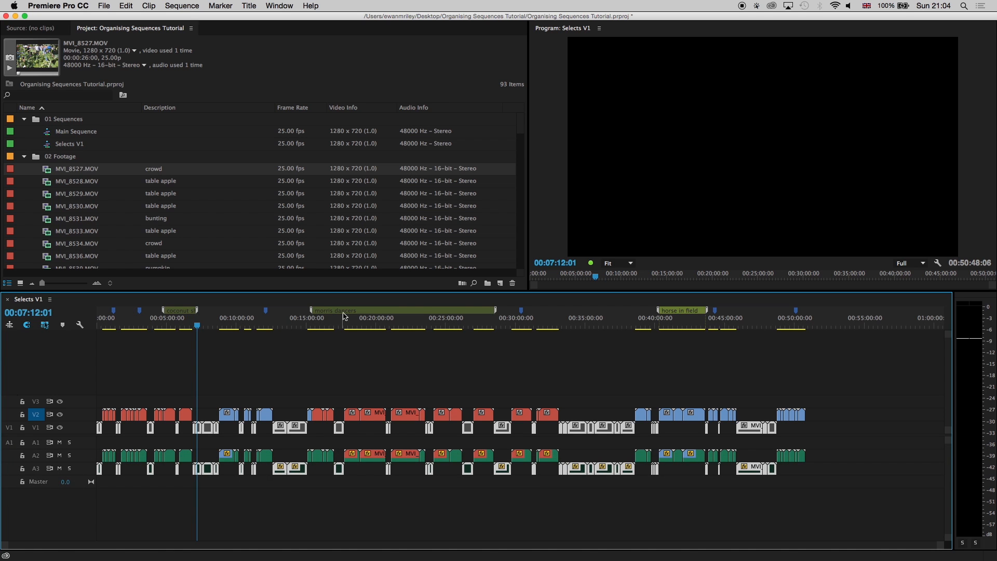
mouse_move(268, 313)
mouse_move(778, 275)
left_click(939, 263)
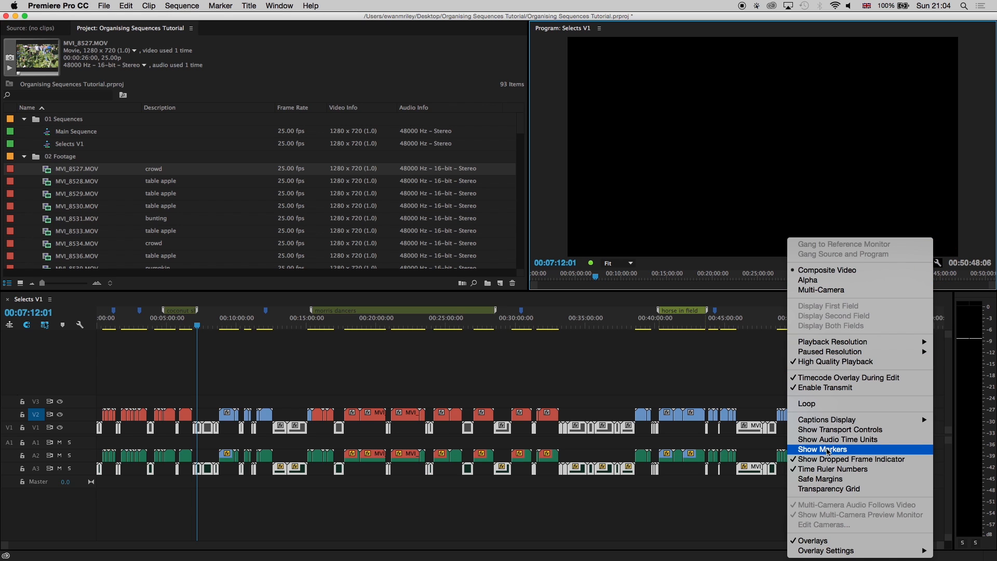
left_click(714, 373)
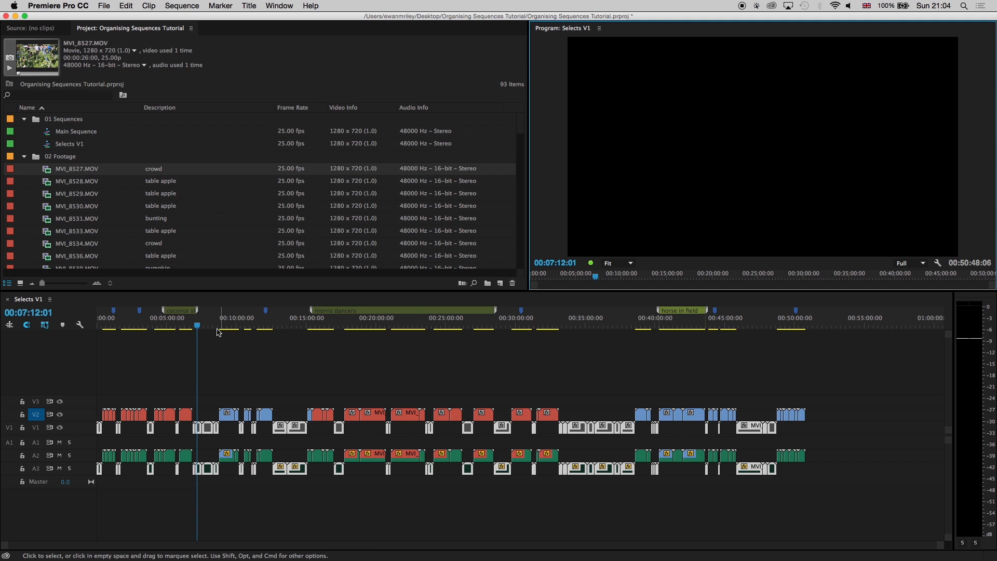
Scrub the playhead through the morris dancers marker range and on to 00:32:04:15.
mouse_move(182, 324)
left_mouse_down()
mouse_move(170, 326)
mouse_move(381, 310)
left_mouse_up()
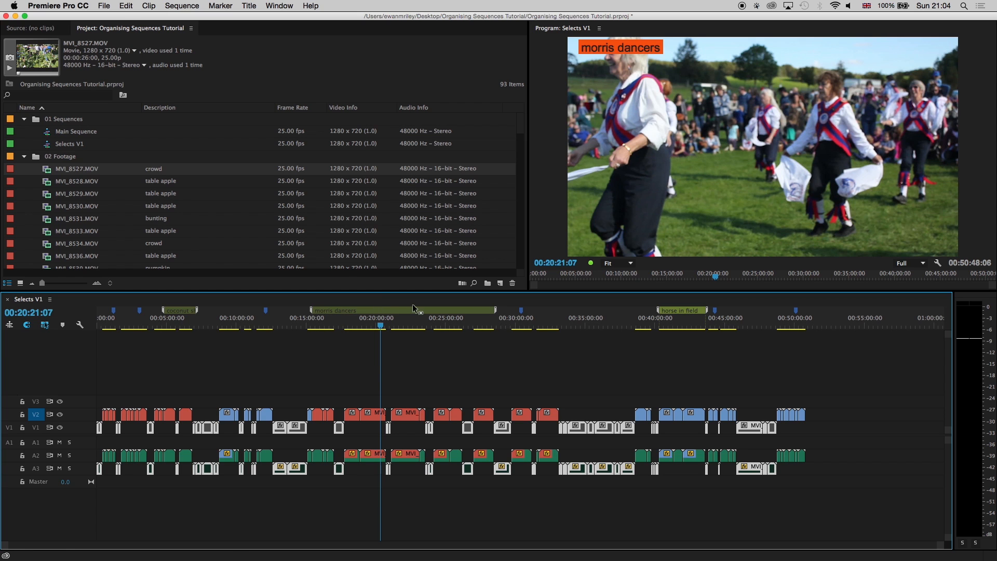
left_click_drag(378, 328, 524, 348)
left_click_drag(474, 355, 544, 344)
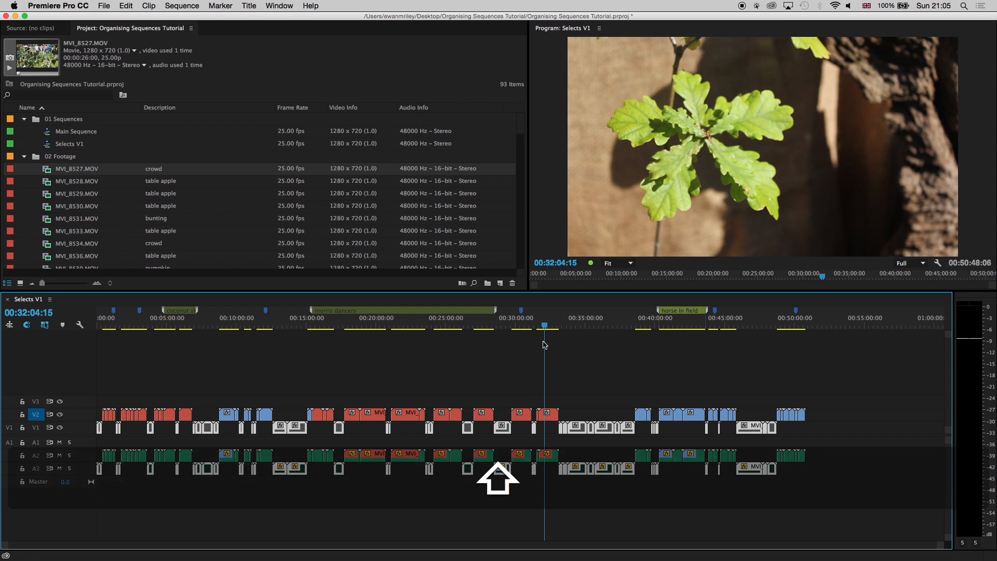
Jump backwards through the sequence by markers and V2 edit points, ending at the "use this music" marker.
key("super+shift+m")
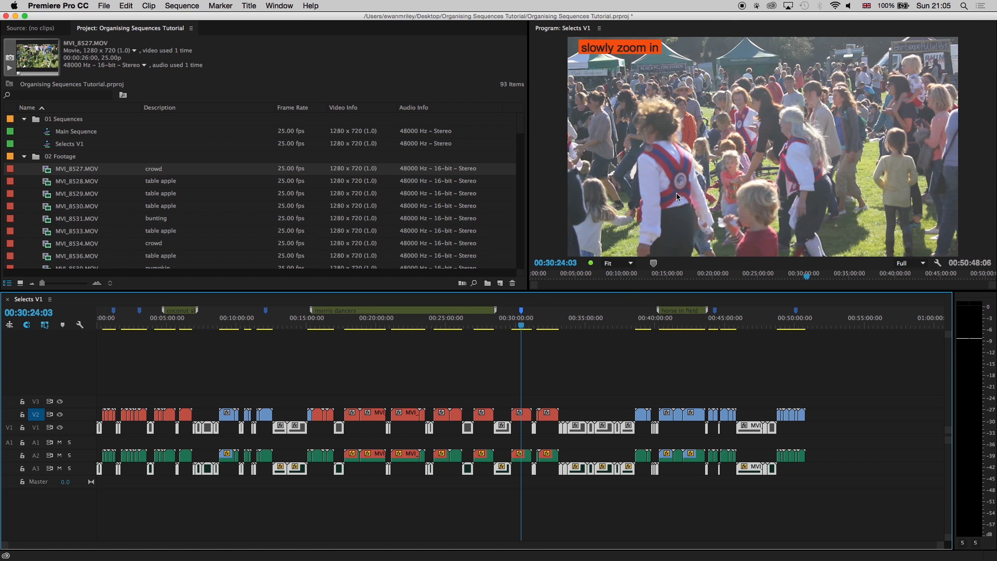
key("Up")
key("Up")
key("Up")
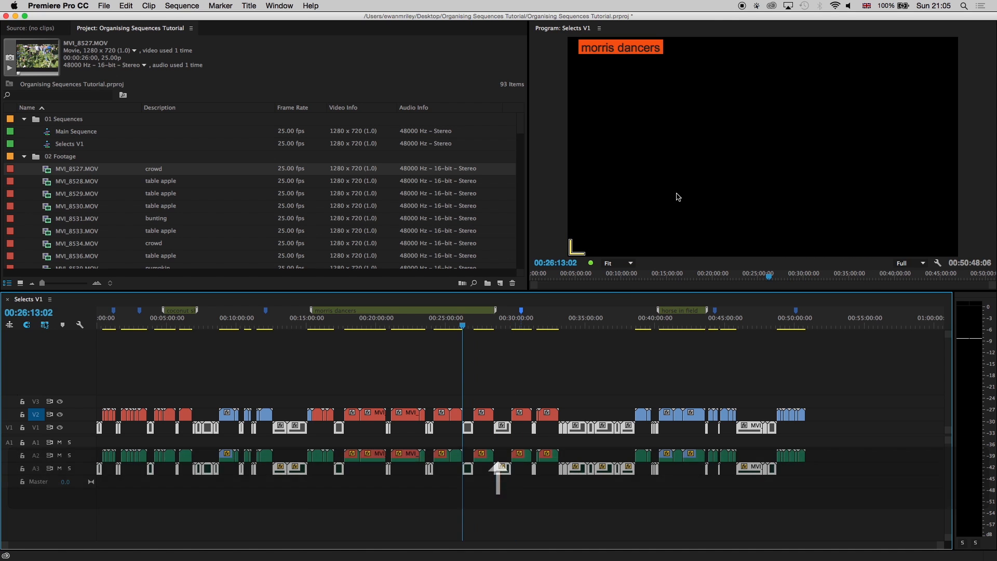
key("shift+Up")
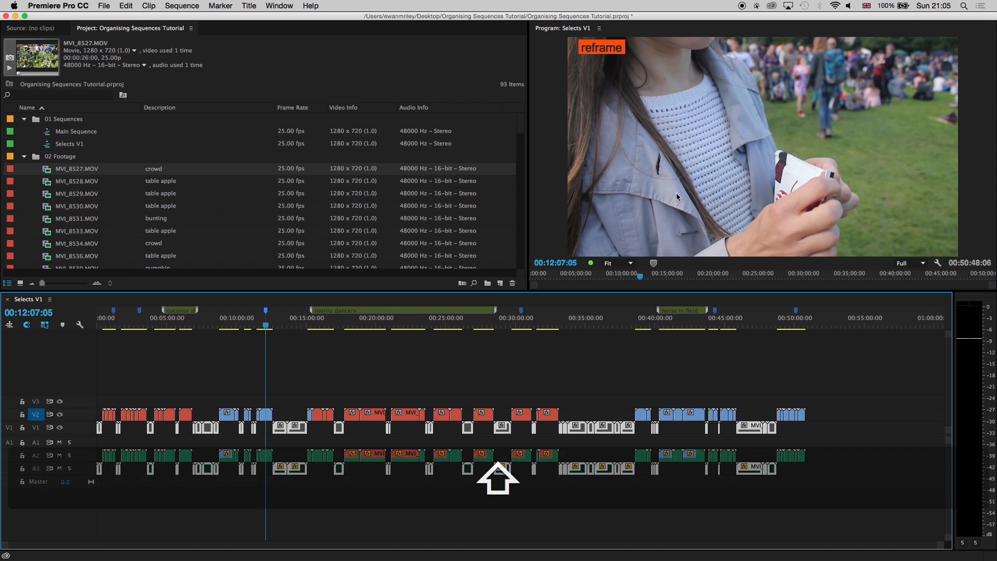
key("shift+Up")
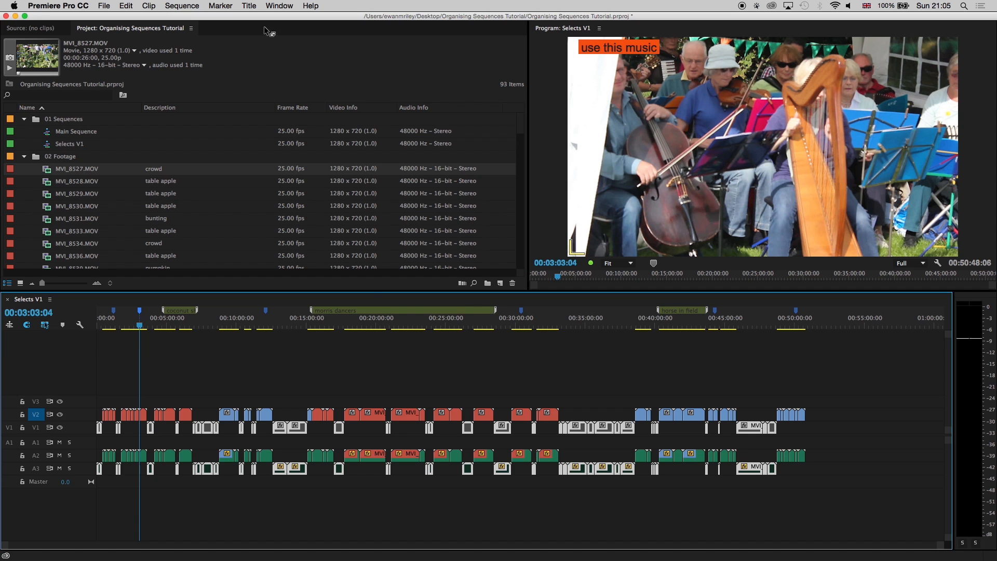
Show the list of markers for the Selects V1 sequence.
left_click(279, 5)
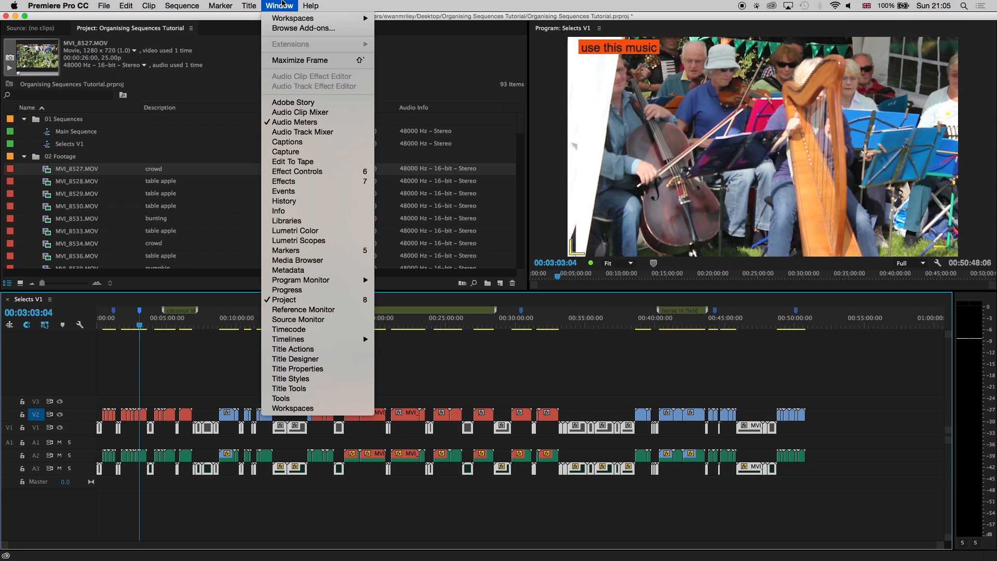
left_click(280, 5)
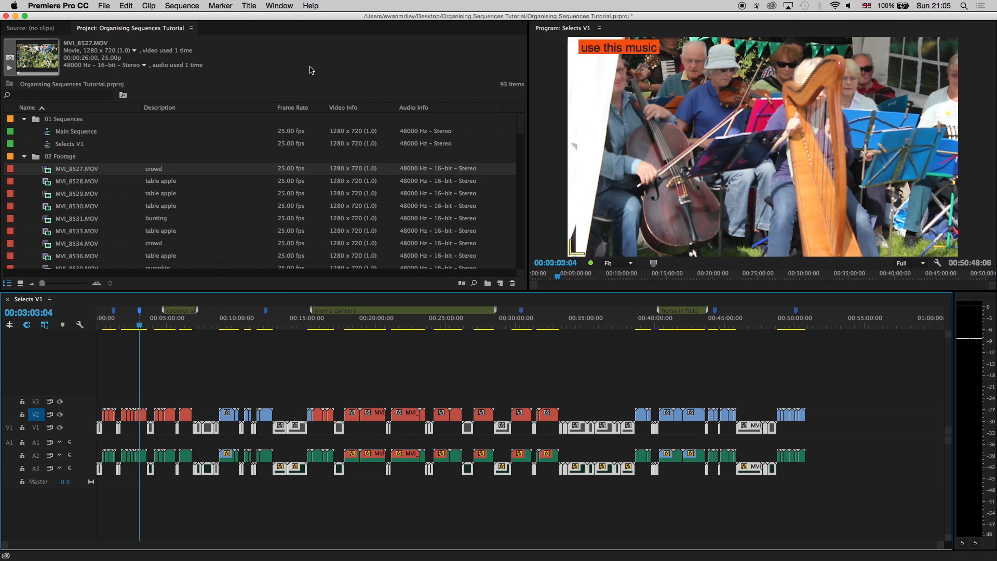
key("5")
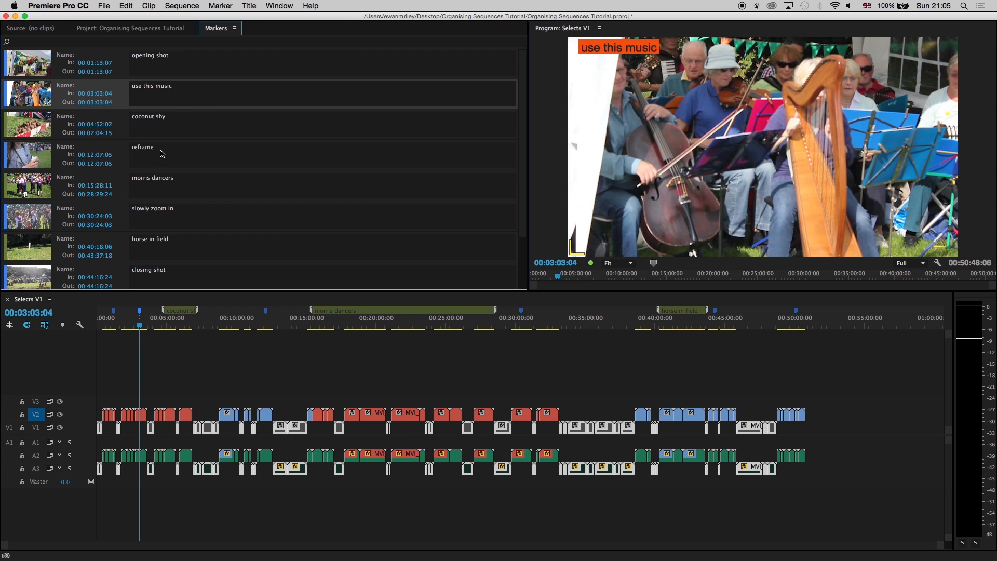
Go to the "horse in field", "morris dancers", "coconut shy" and "opening shot" markers in turn from the marker list.
left_click(33, 255)
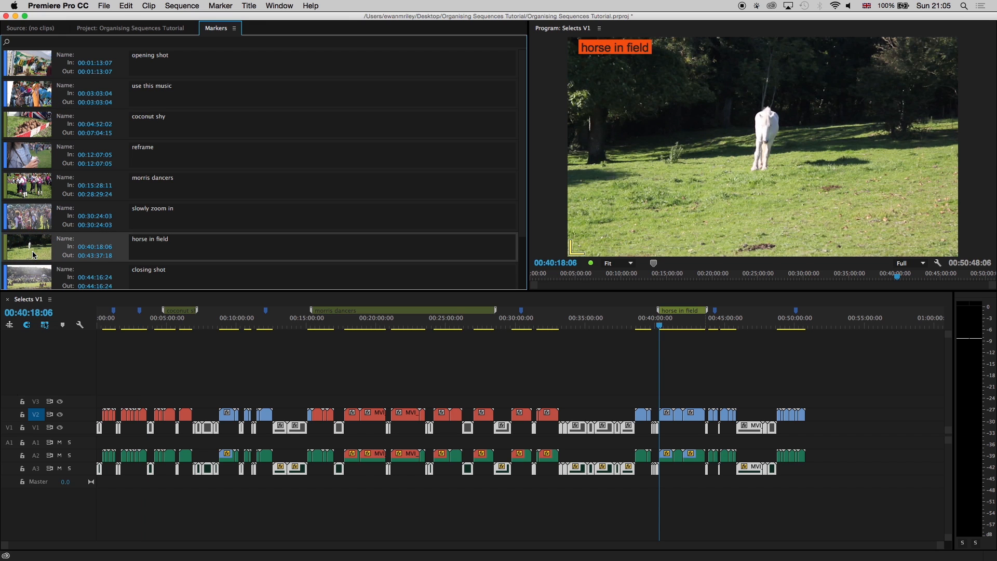
left_click(34, 185)
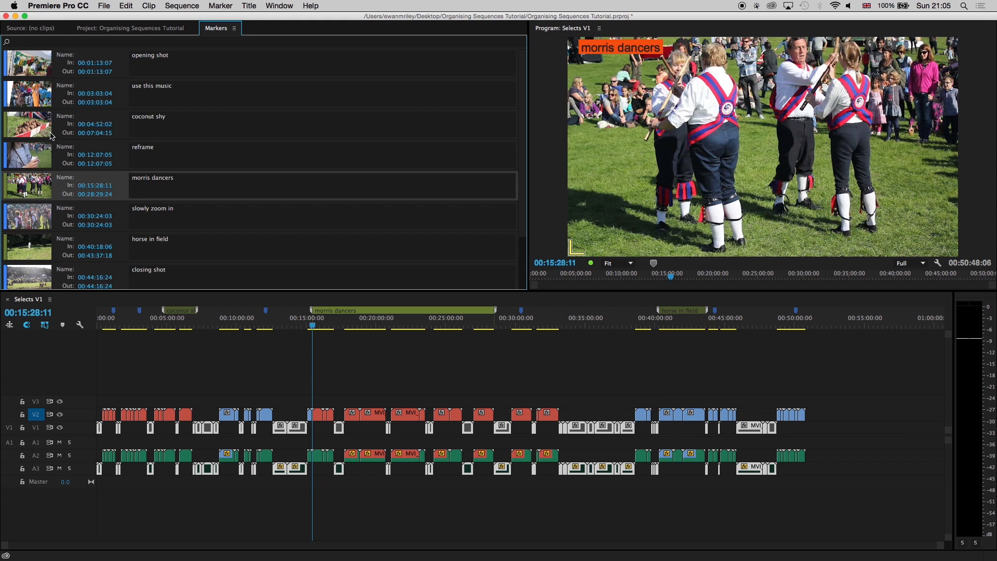
left_click(32, 126)
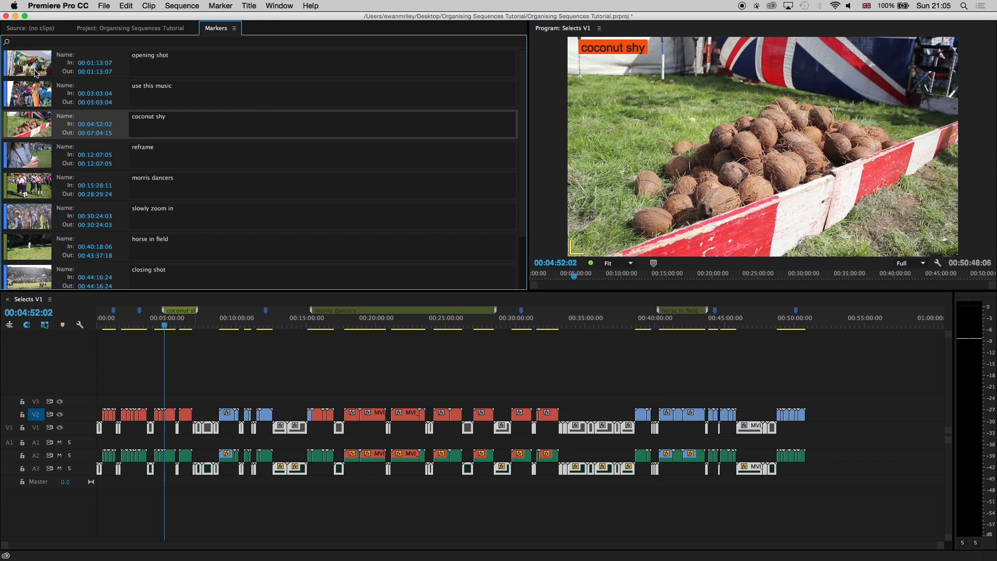
left_click(36, 73)
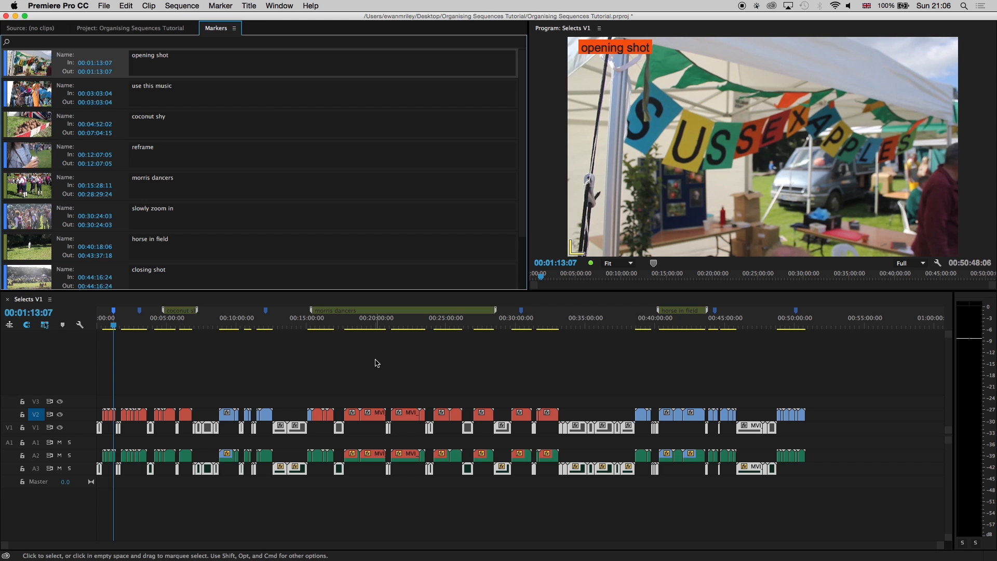
Deselect the timeline clips and examine the label color preferences, including the color picker for Pistachio.
left_click(170, 370)
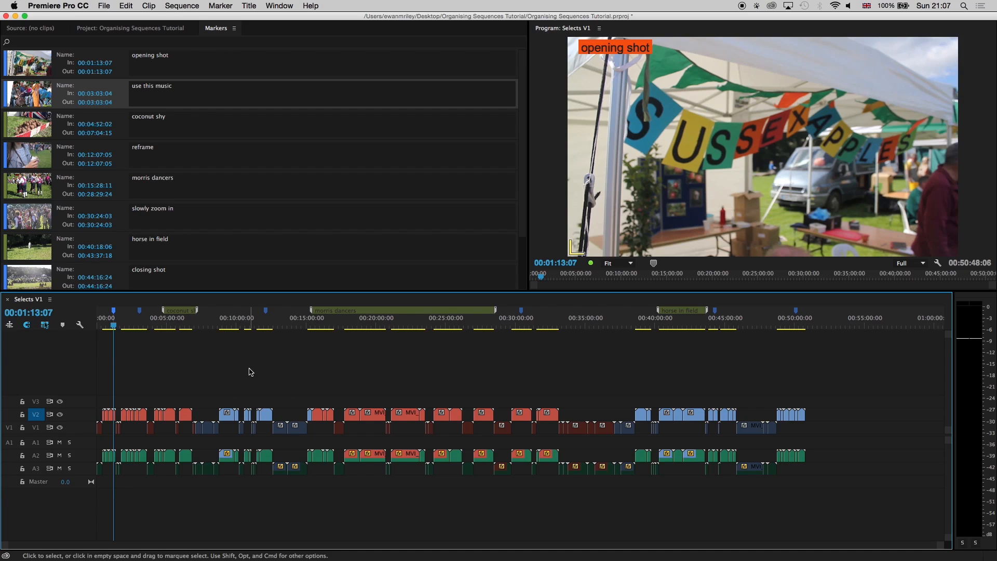
left_click(51, 5)
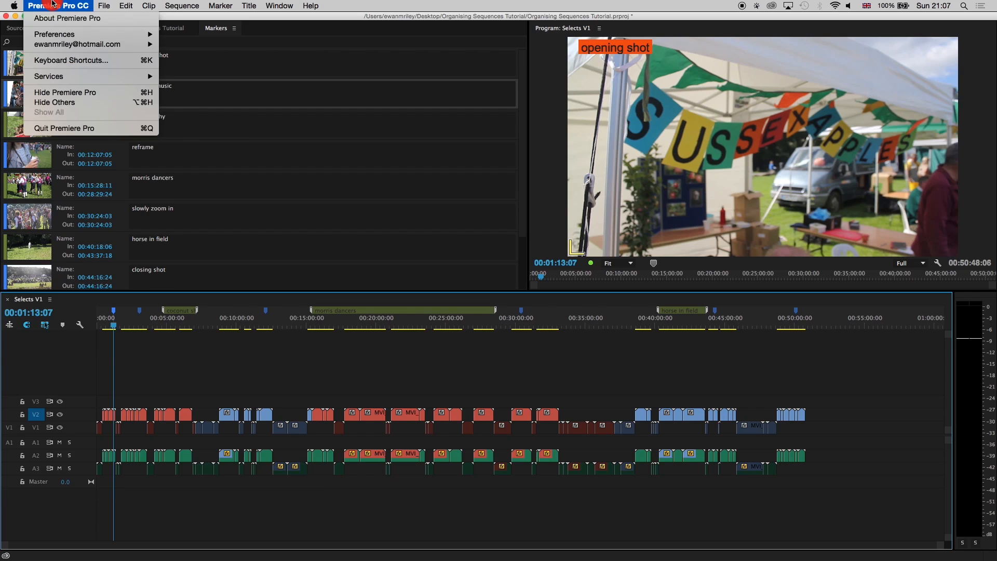
mouse_move(91, 36)
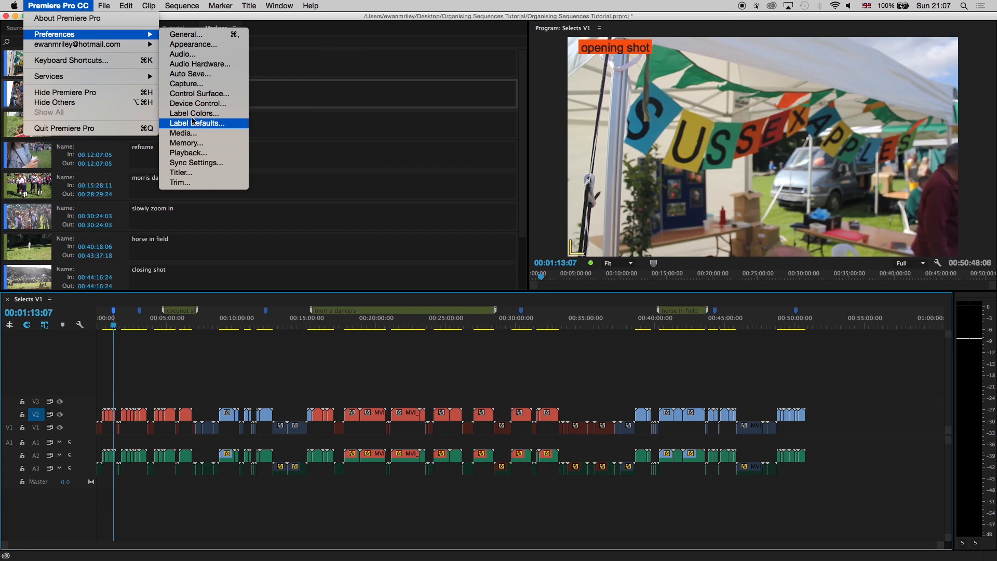
left_click(198, 118)
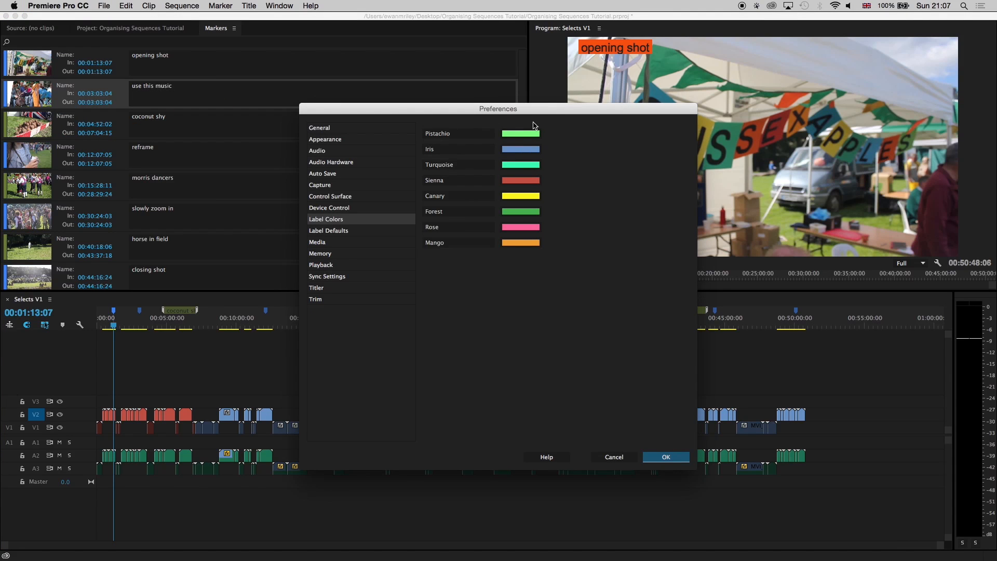
left_click(521, 135)
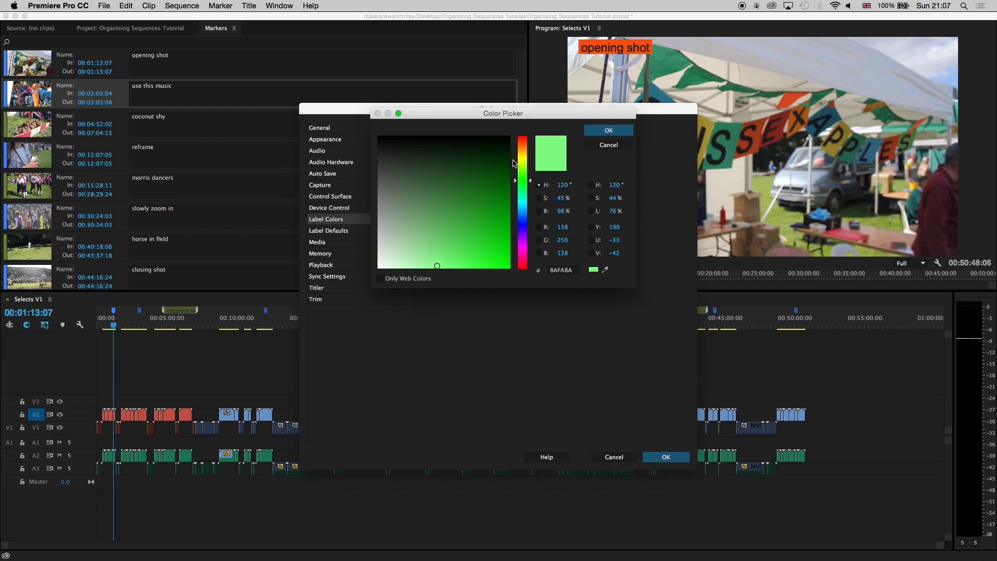
left_click(609, 145)
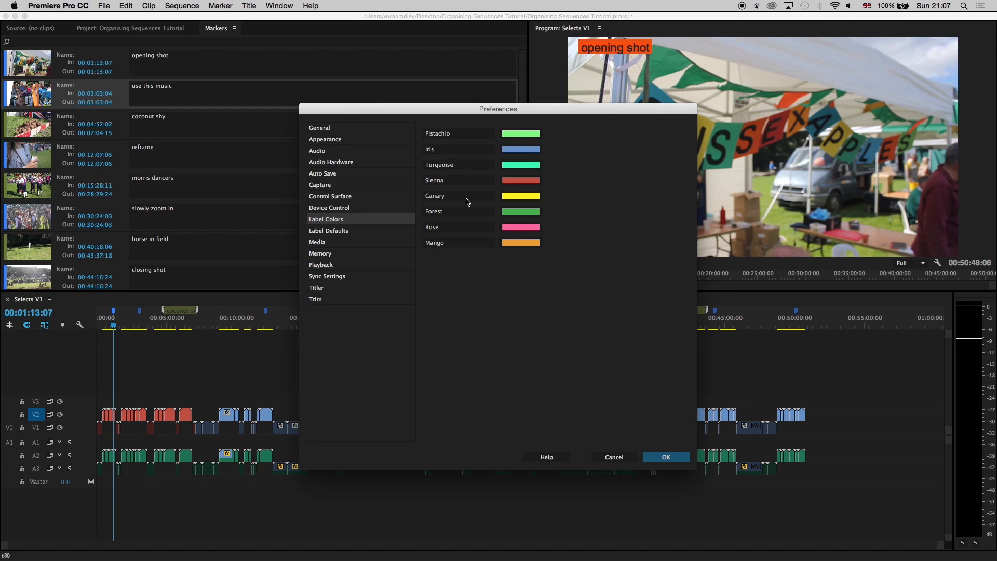
left_click(663, 462)
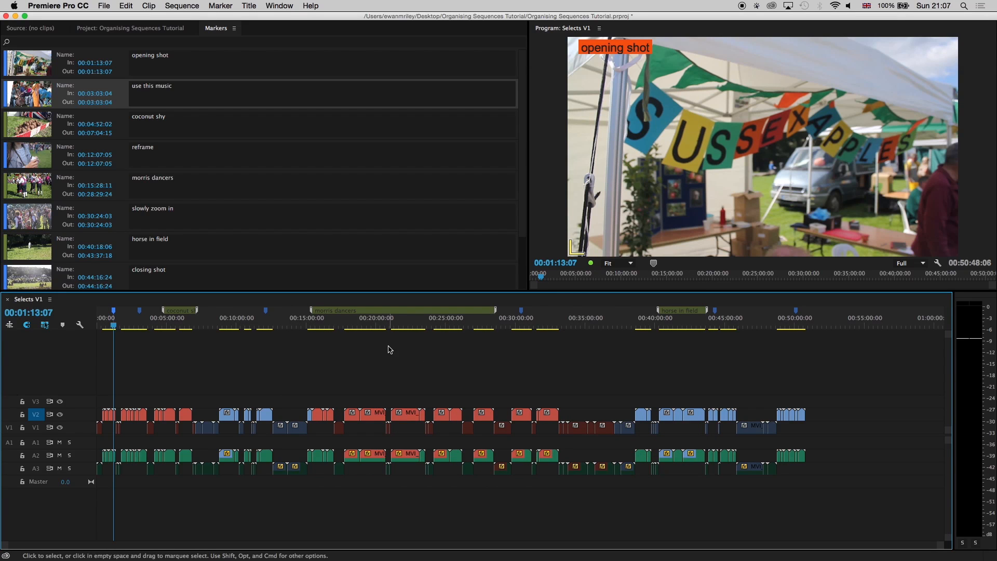
Show the project items and check the general project settings for displaying item names and label colors for all instances.
left_click(100, 28)
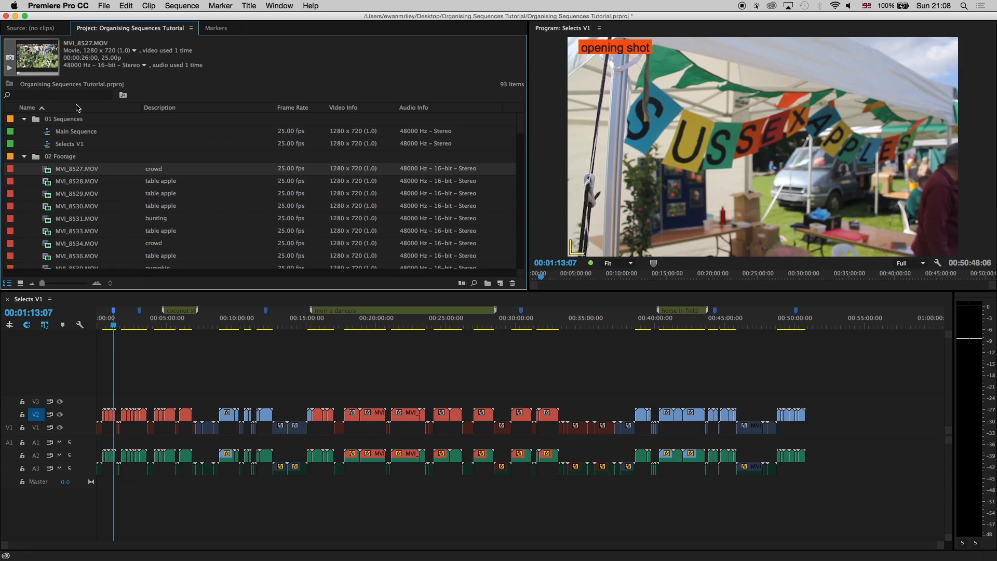
left_click(105, 5)
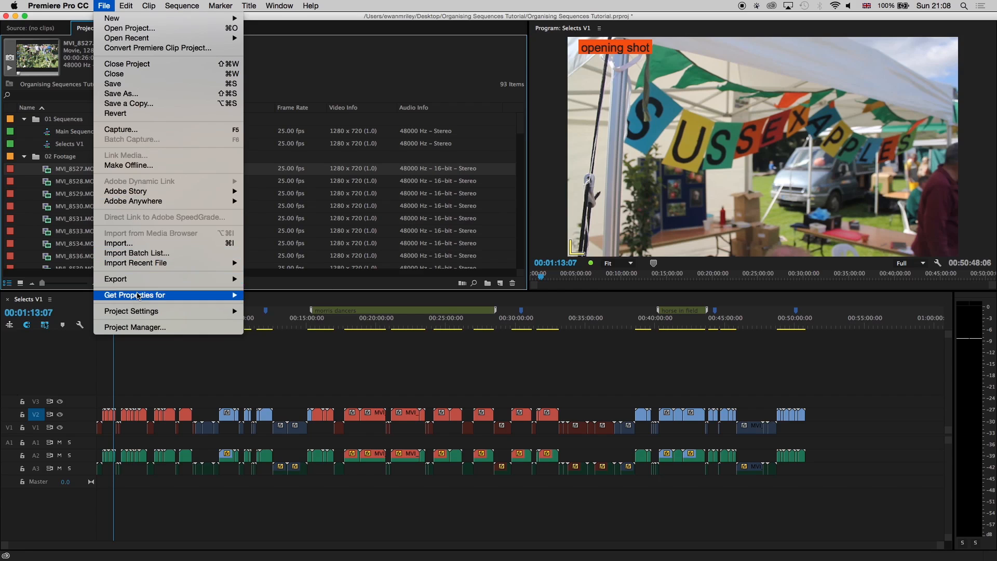
mouse_move(174, 313)
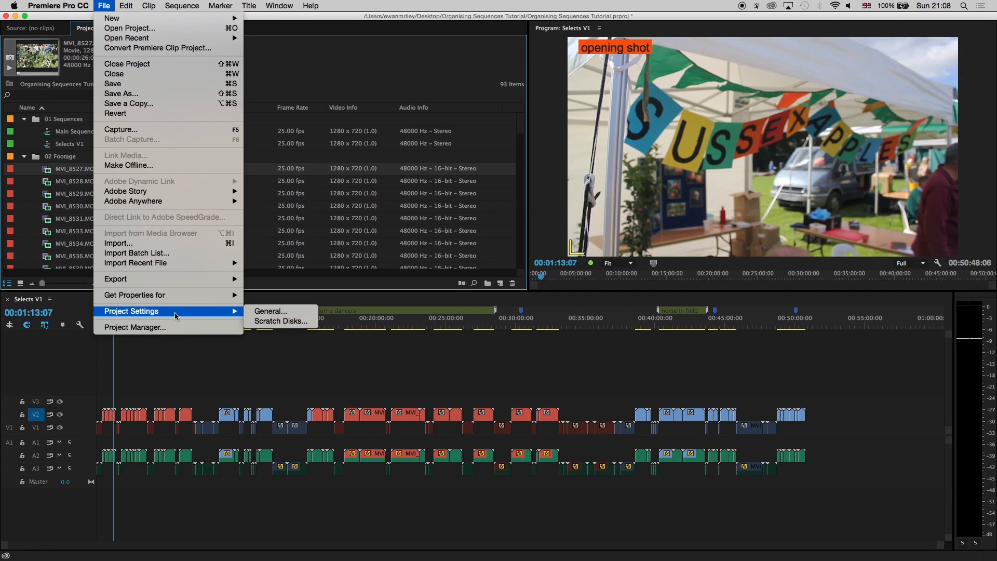
left_click(265, 312)
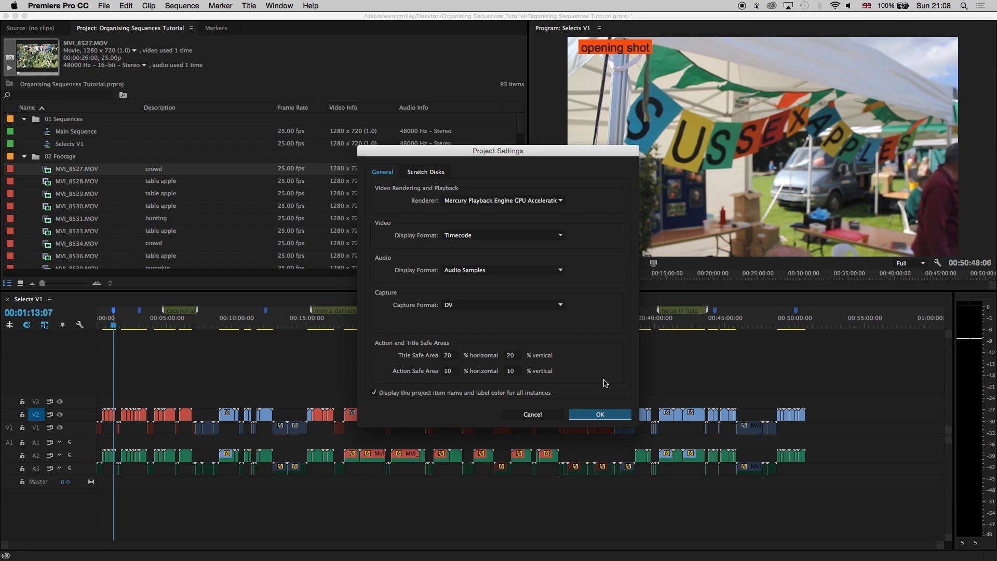
left_click(600, 416)
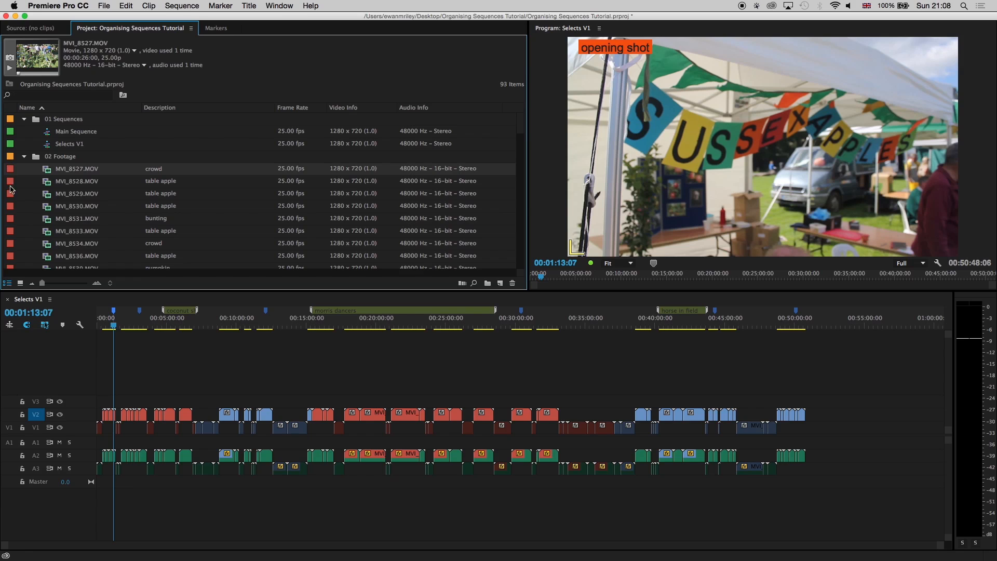
Assign the Canary label to the footage clips MVI_8527.MOV through MVI_8531.MOV.
left_click(10, 218)
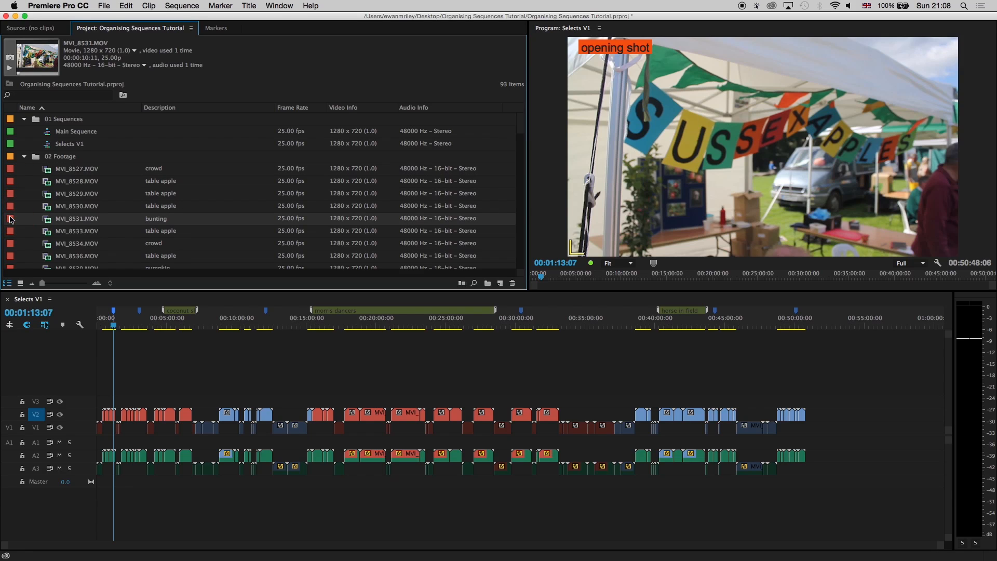
left_click(10, 171, "shift")
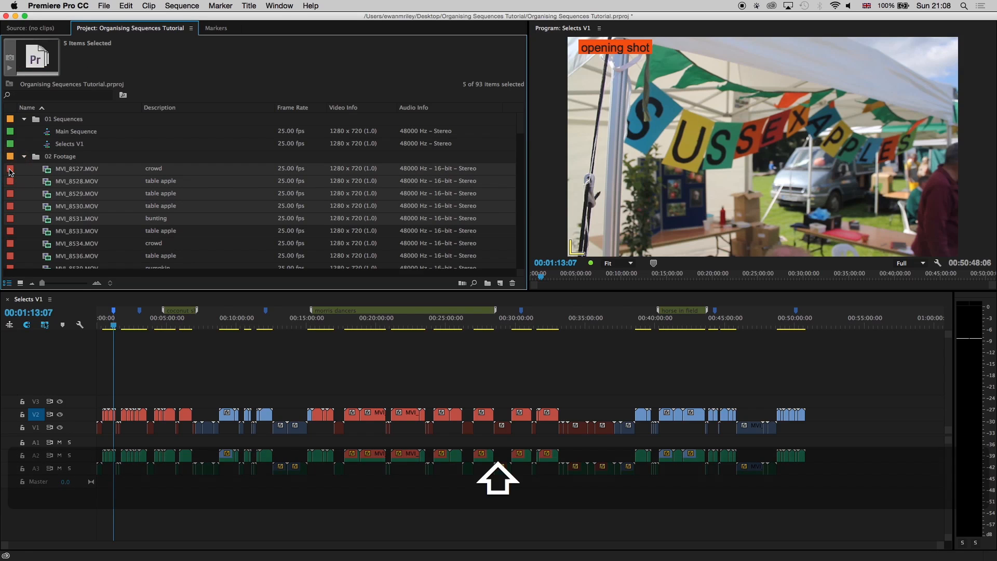
right_click(10, 171)
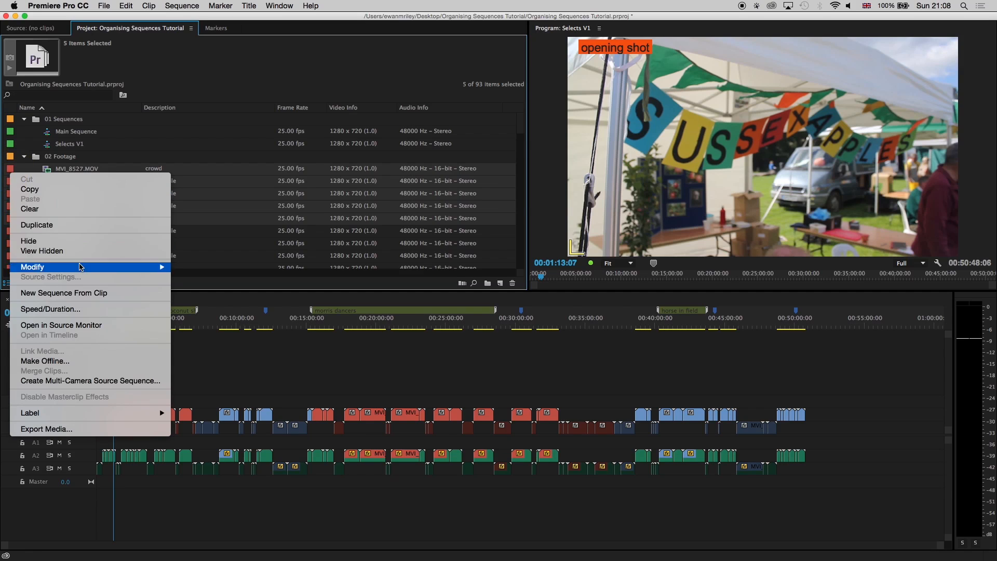
mouse_move(114, 414)
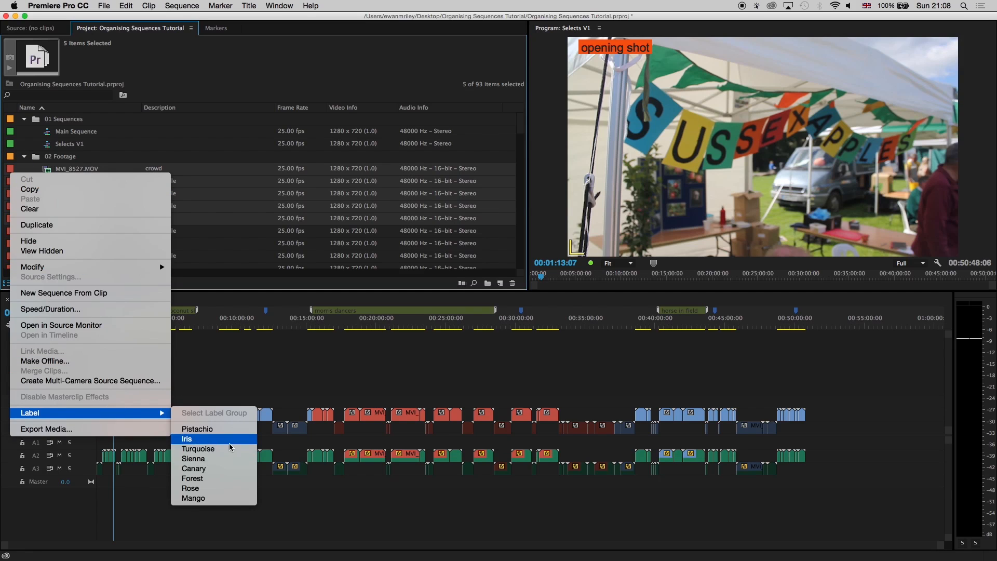
left_click(222, 474)
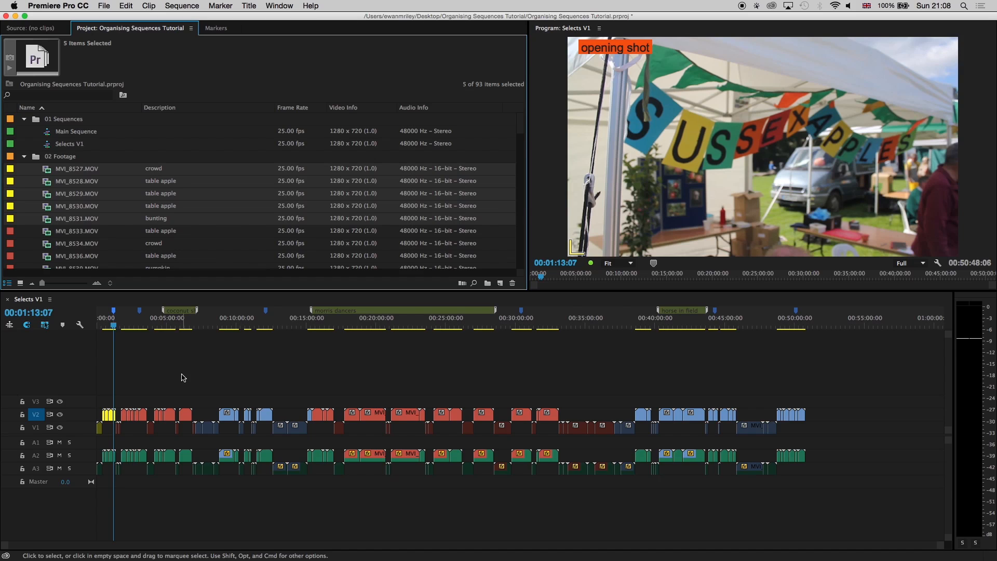
Set the label of the five selected footage clips back to Sienna.
right_click(10, 169)
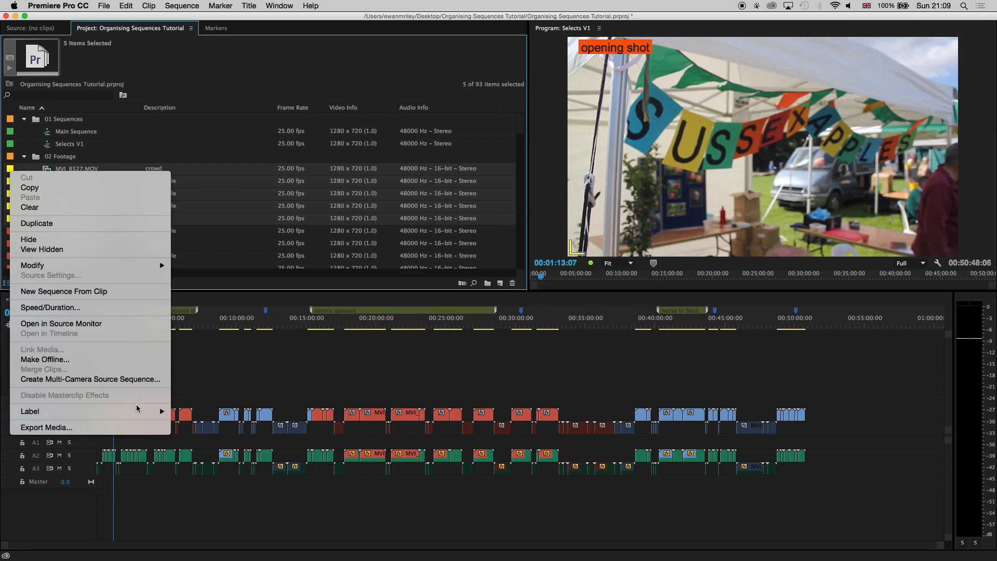
mouse_move(138, 409)
left_click(196, 459)
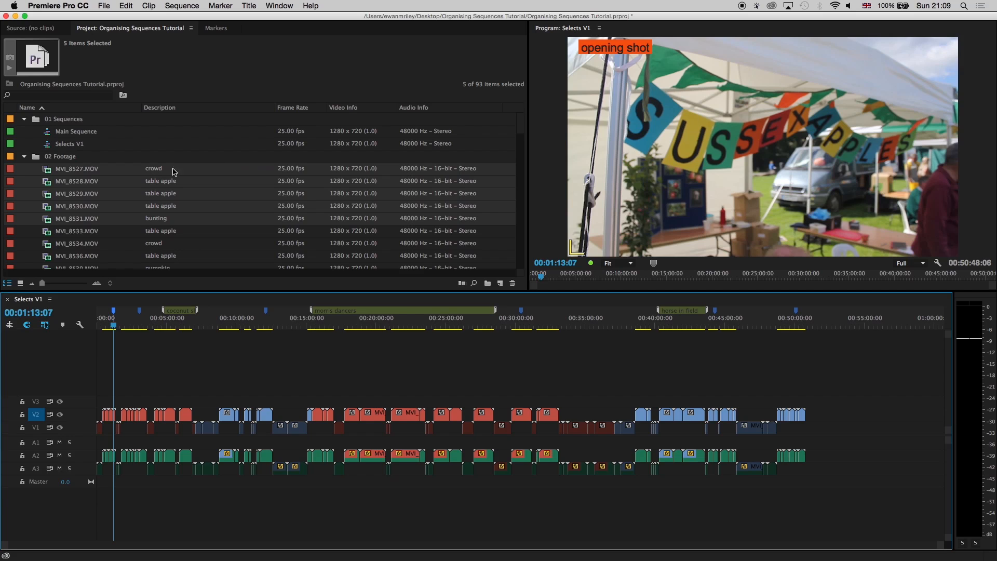
Maximize the project bin view and look through the footage clips' label colors and descriptions.
left_click(247, 57)
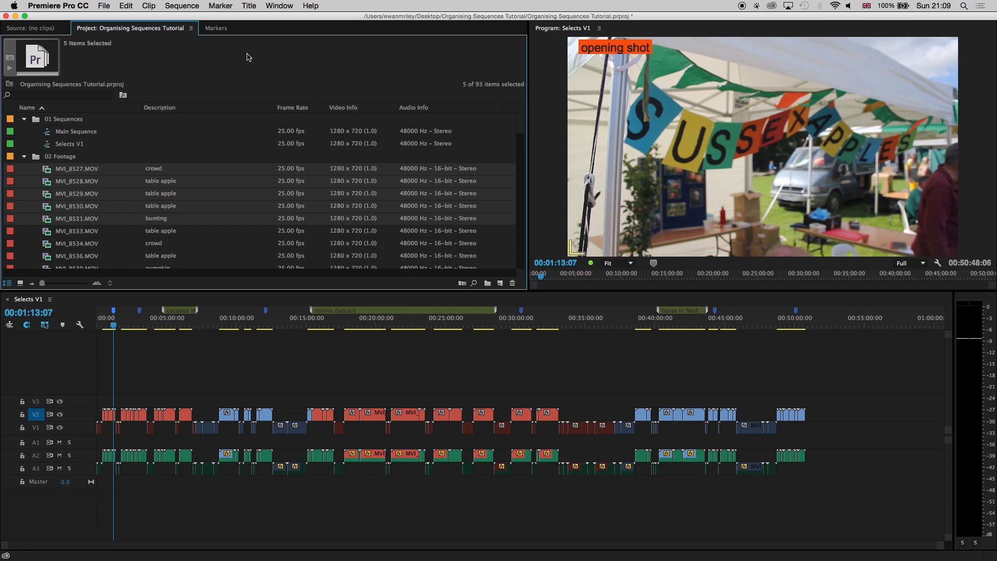
key("grave")
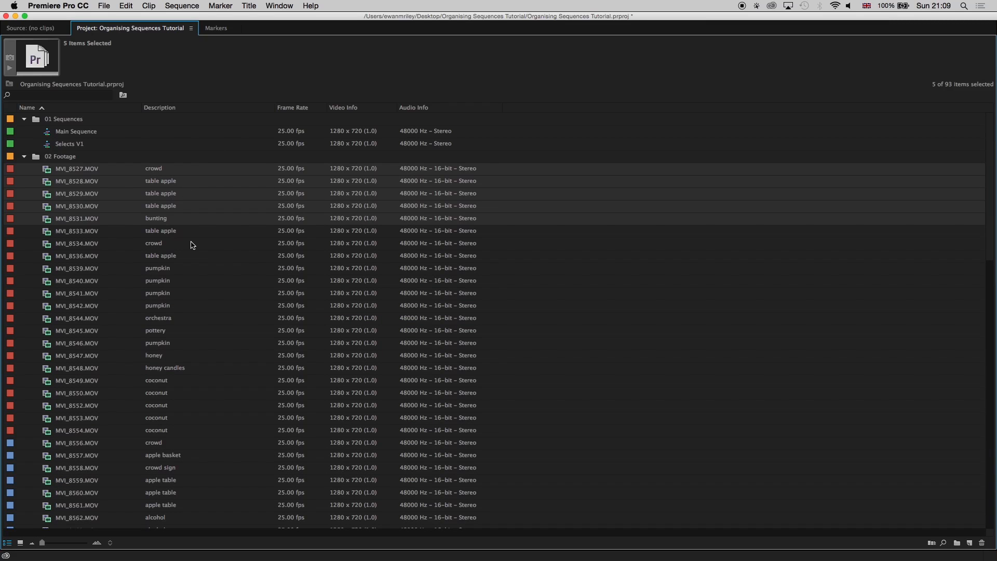
scroll(193, 245, "down", 15)
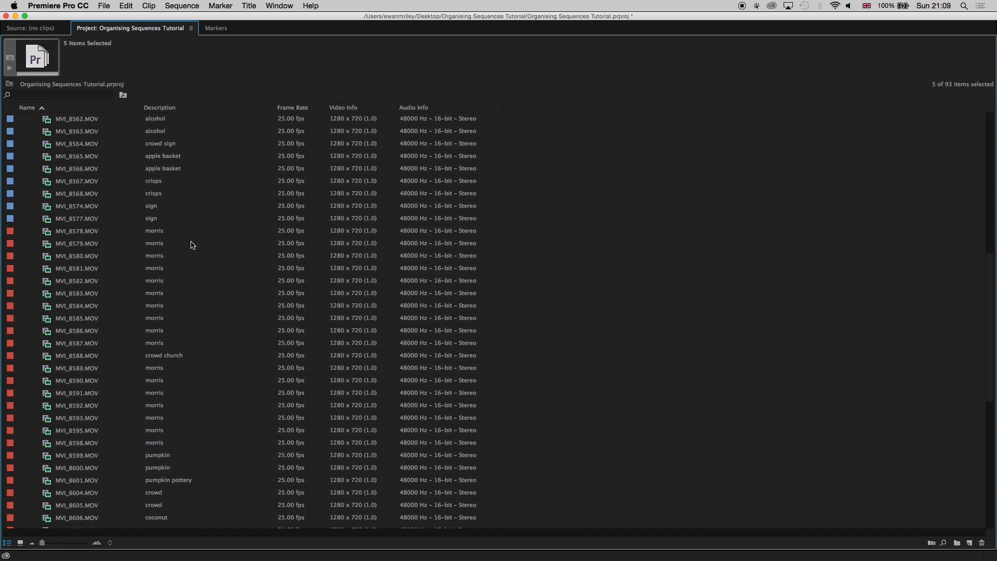
scroll(193, 245, "down", 5)
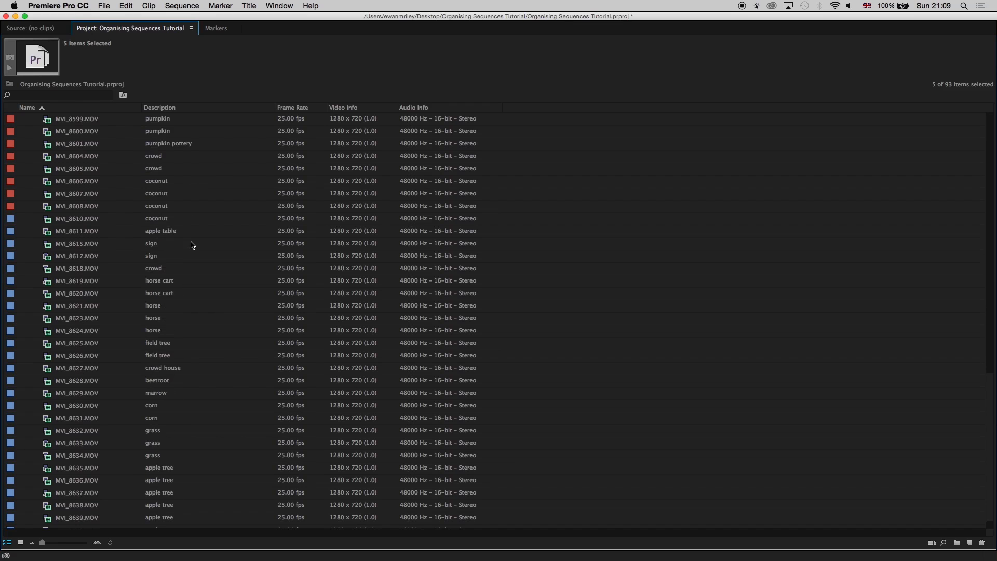
scroll(192, 245, "up", 10)
scroll(192, 245, "up", 12)
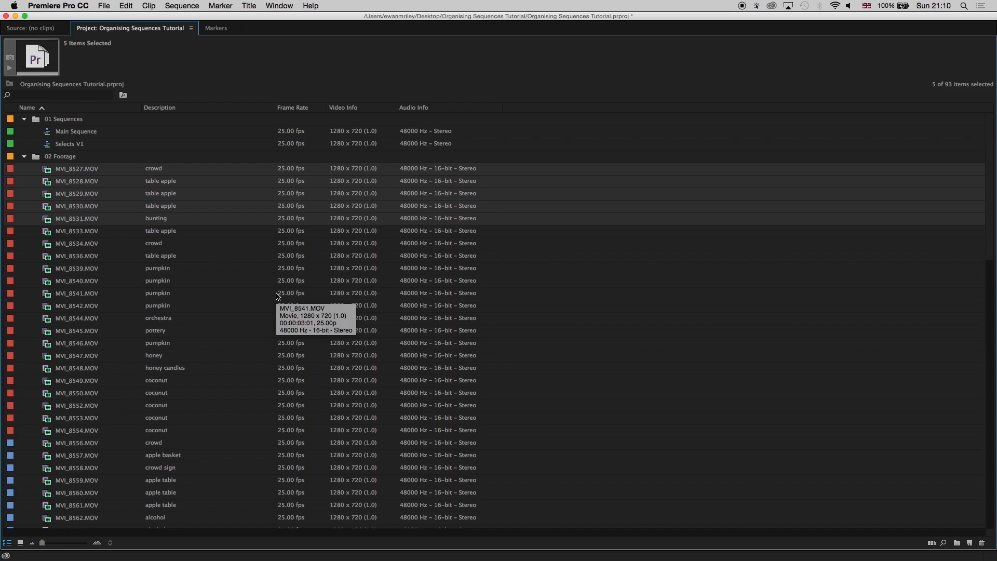
left_click(264, 79)
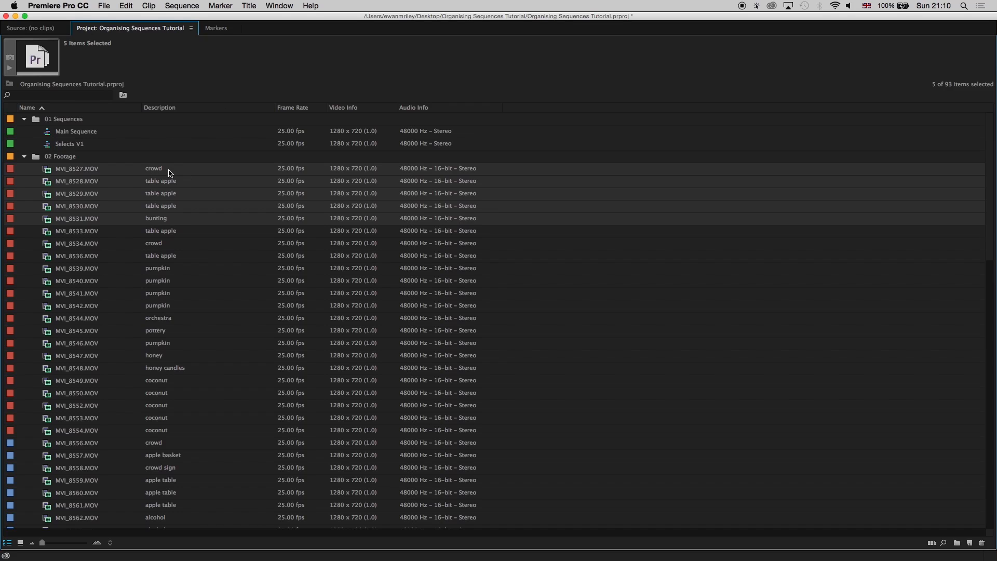
left_click(264, 66)
Filter the project items by "pum", clear the filter and restore the normal workspace layout.
left_click(46, 96)
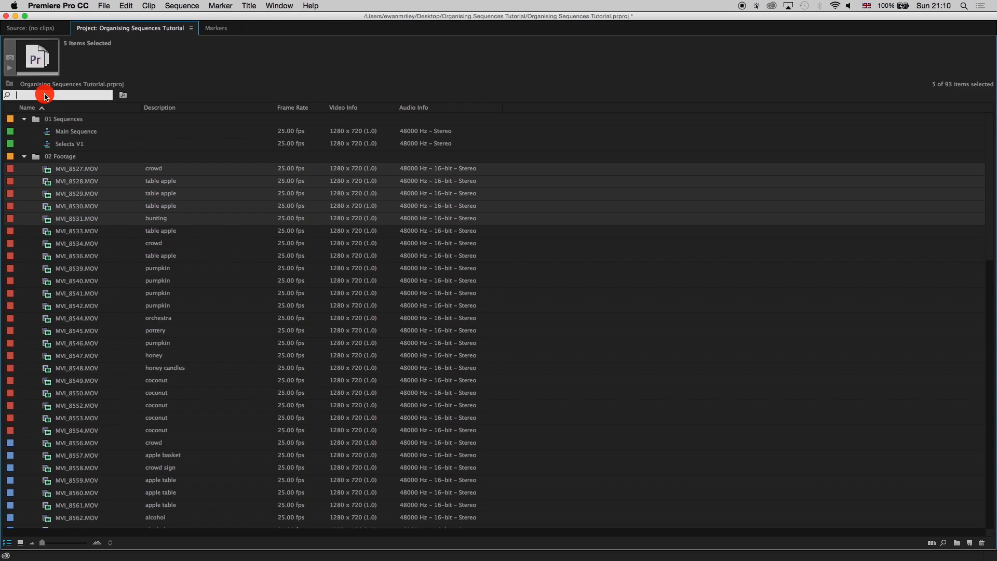
type("pum")
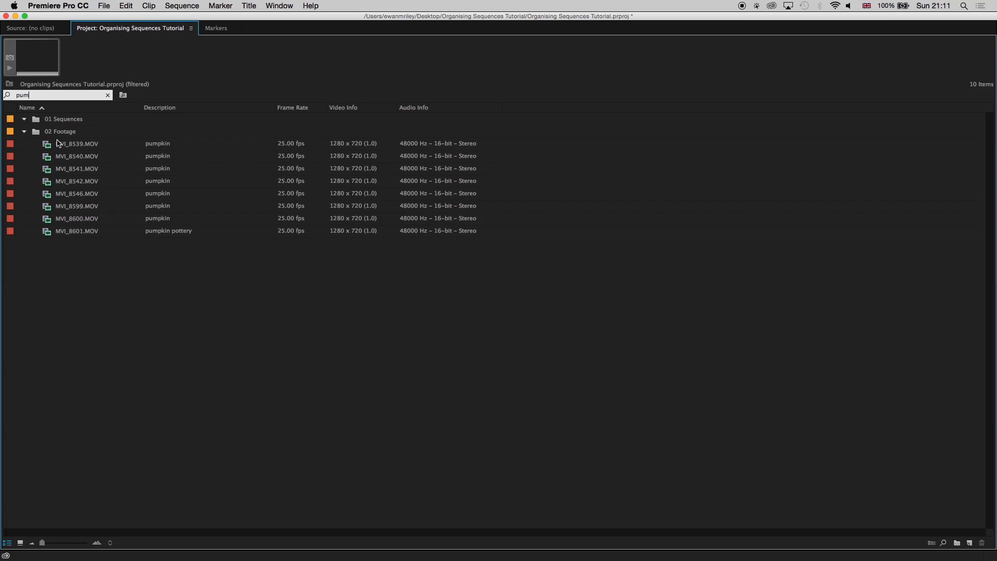
left_click(108, 95)
left_click(217, 67)
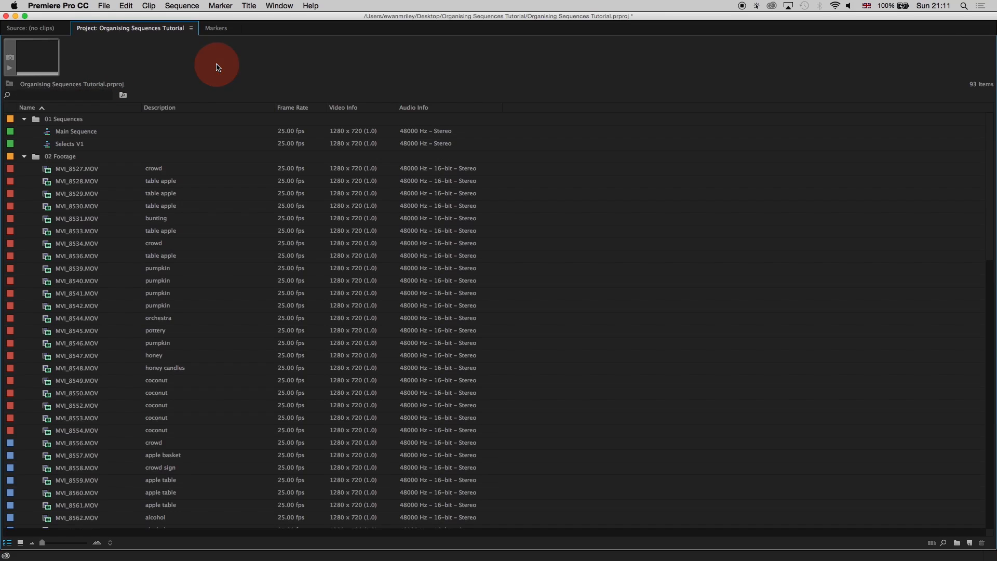
key("grave")
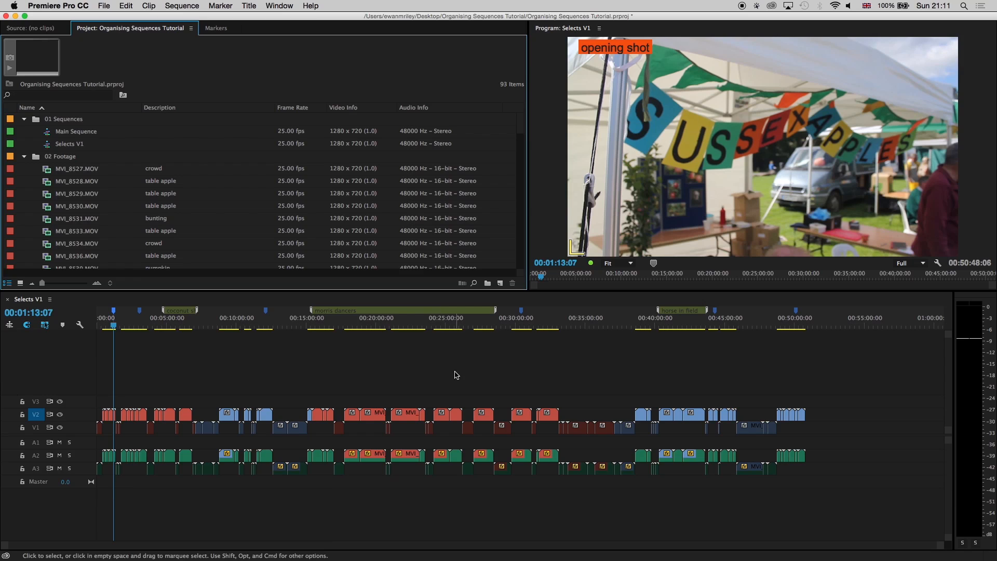
Find all clips in the Selects V1 timeline whose description contains "pumpkin" and inspect the matches.
left_click(419, 356)
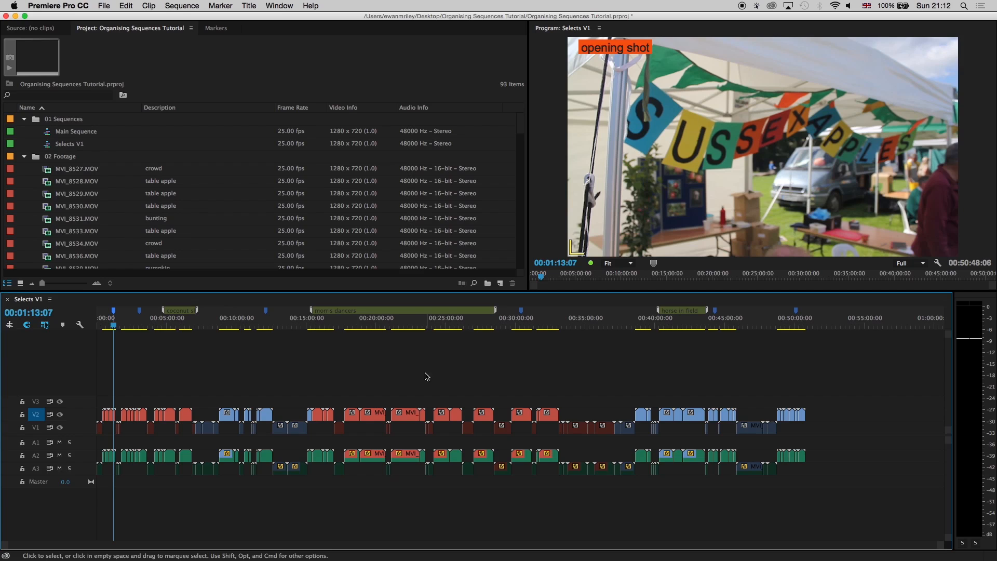
left_click(397, 374)
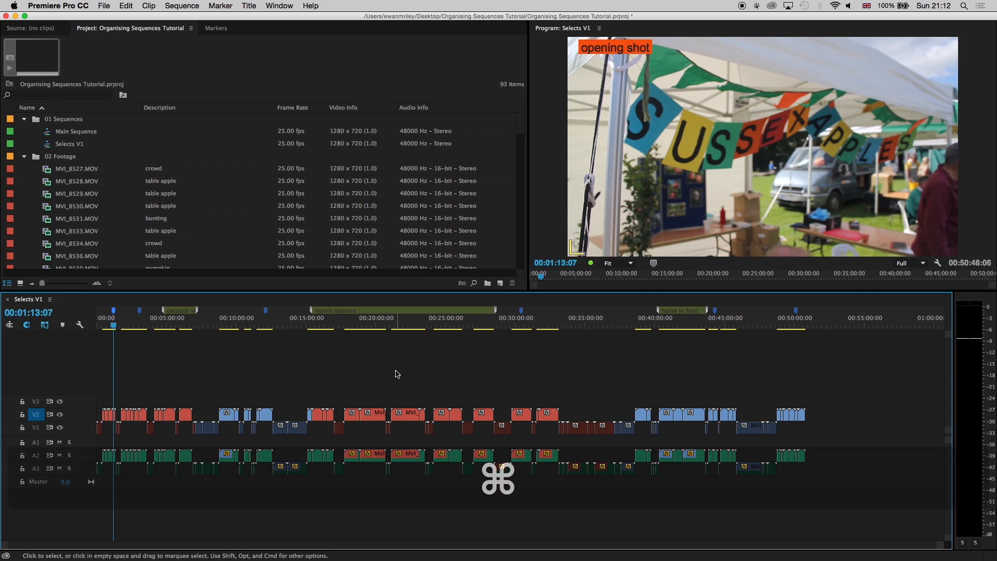
key("super+f")
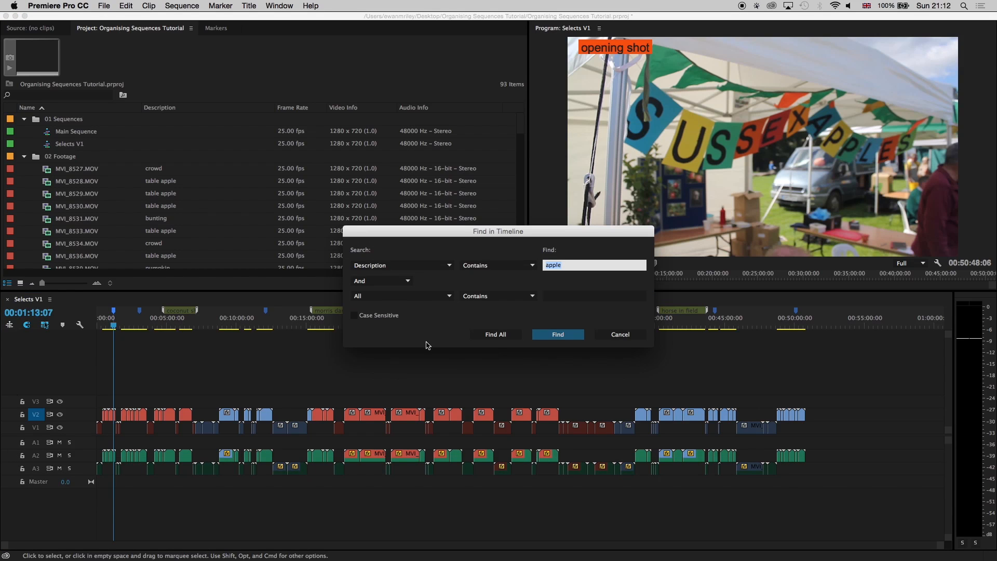
left_click(441, 268)
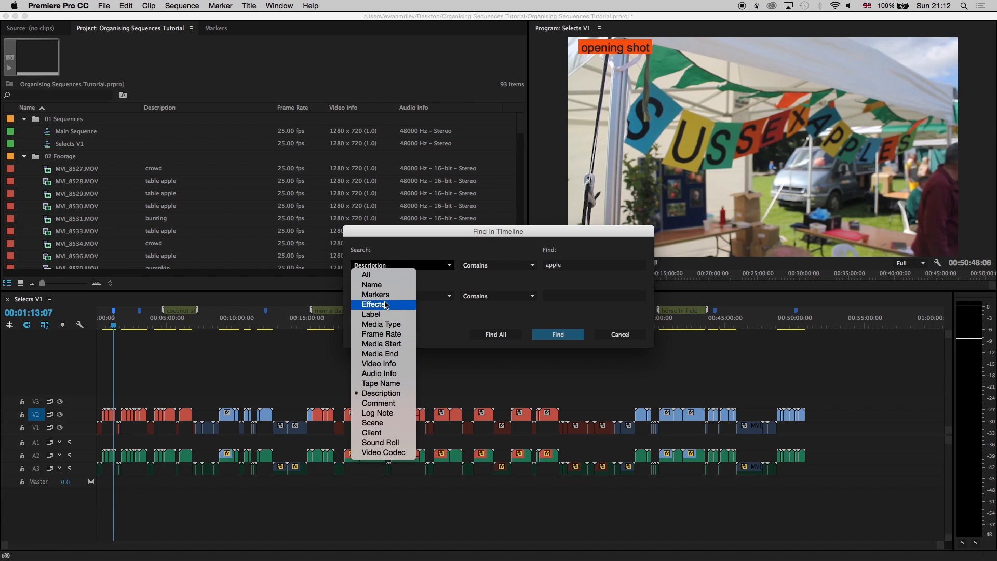
left_click(390, 395)
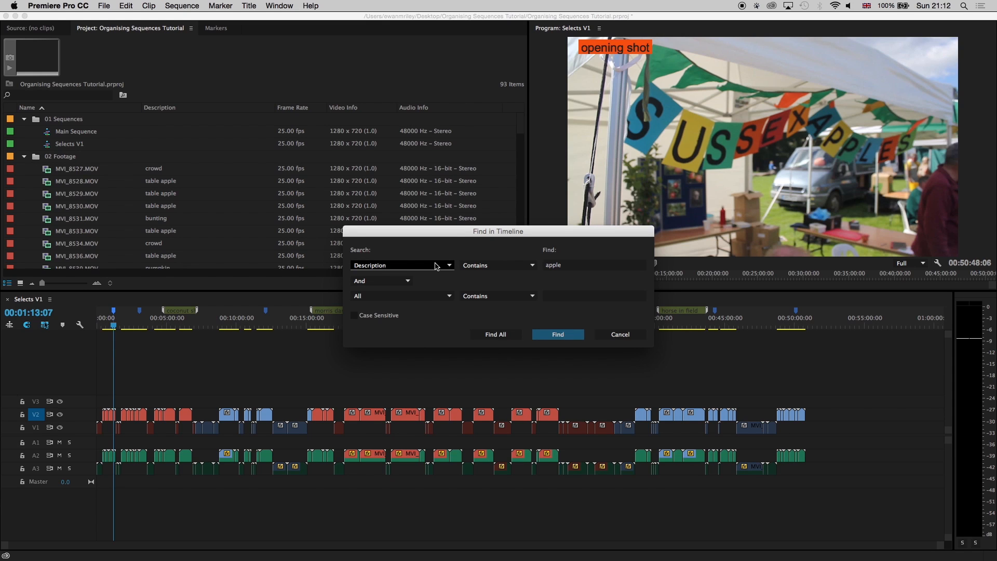
double_click(574, 265)
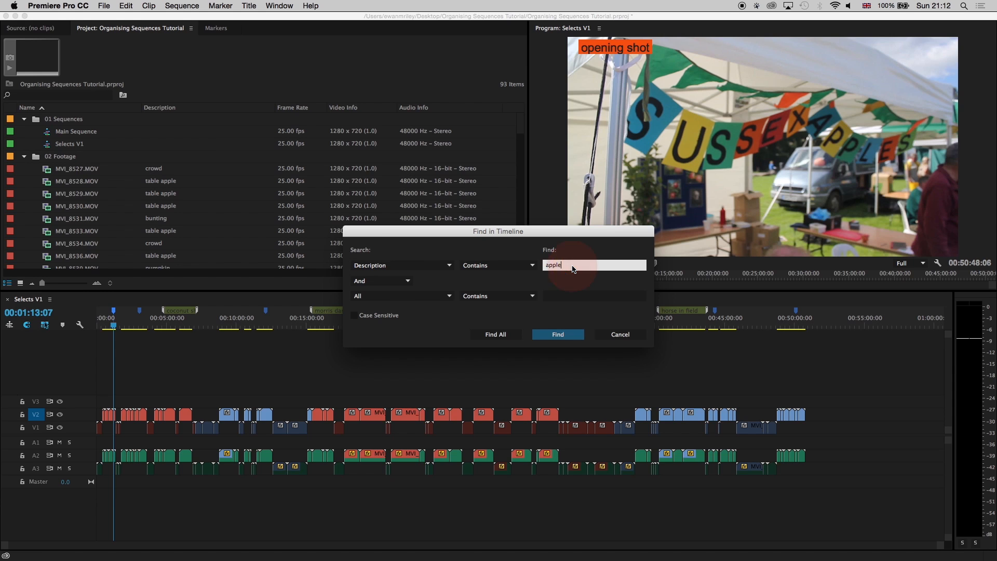
type("p")
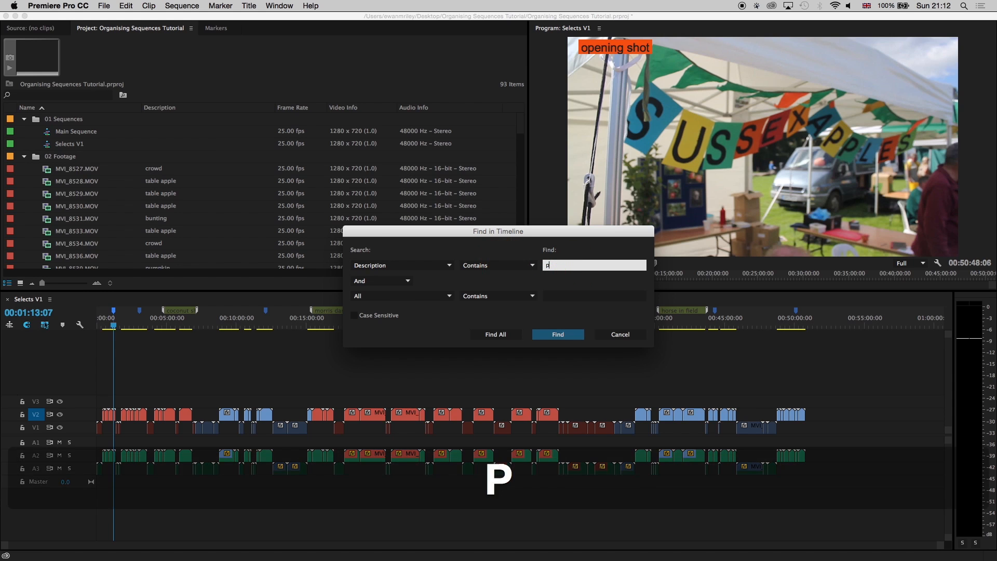
type("umpkin")
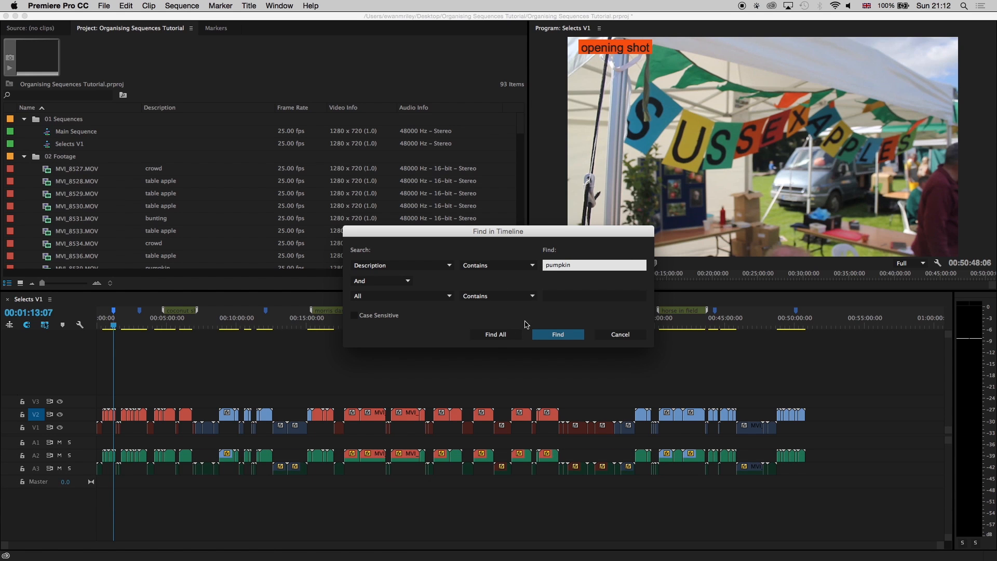
left_click(496, 335)
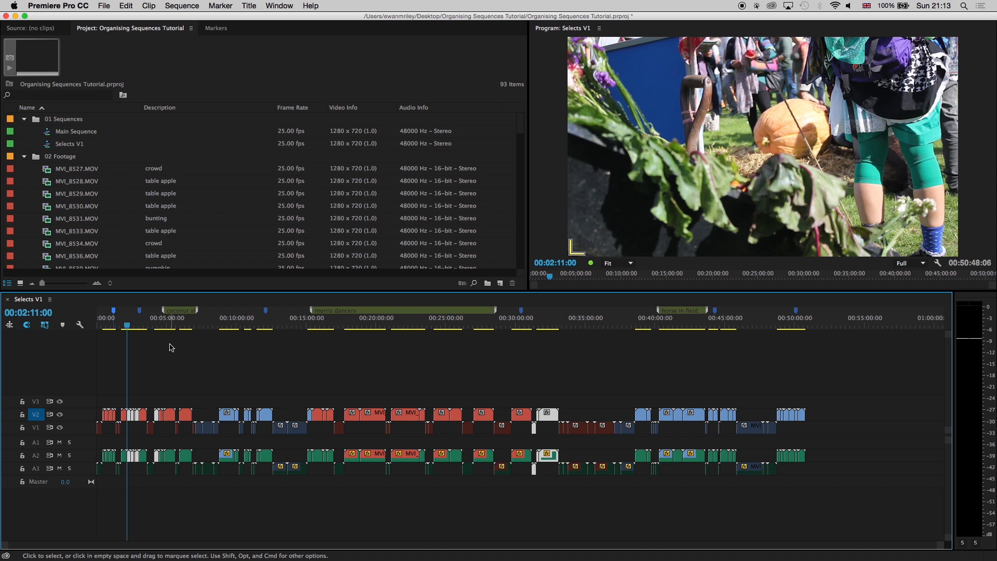
key("=")
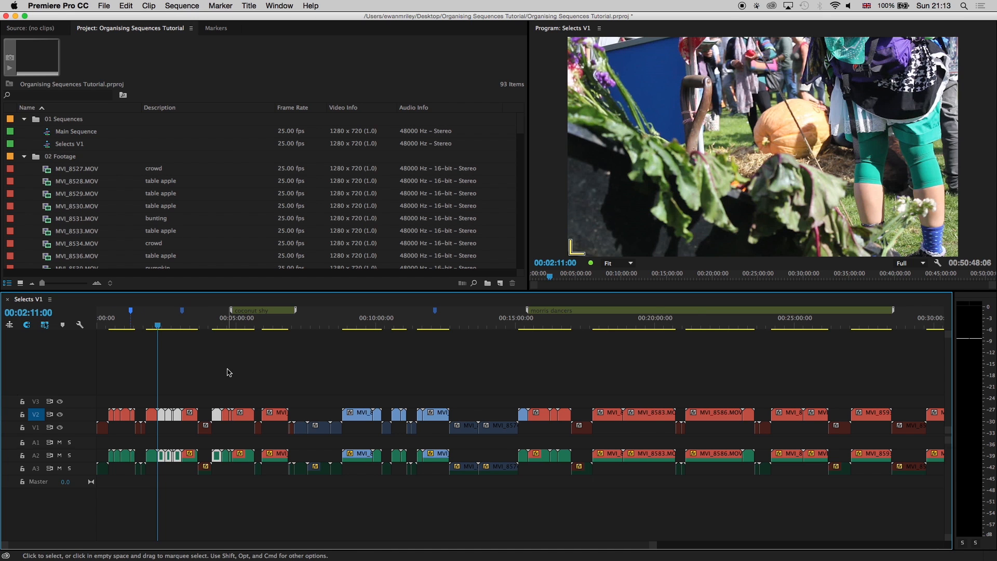
key("minus")
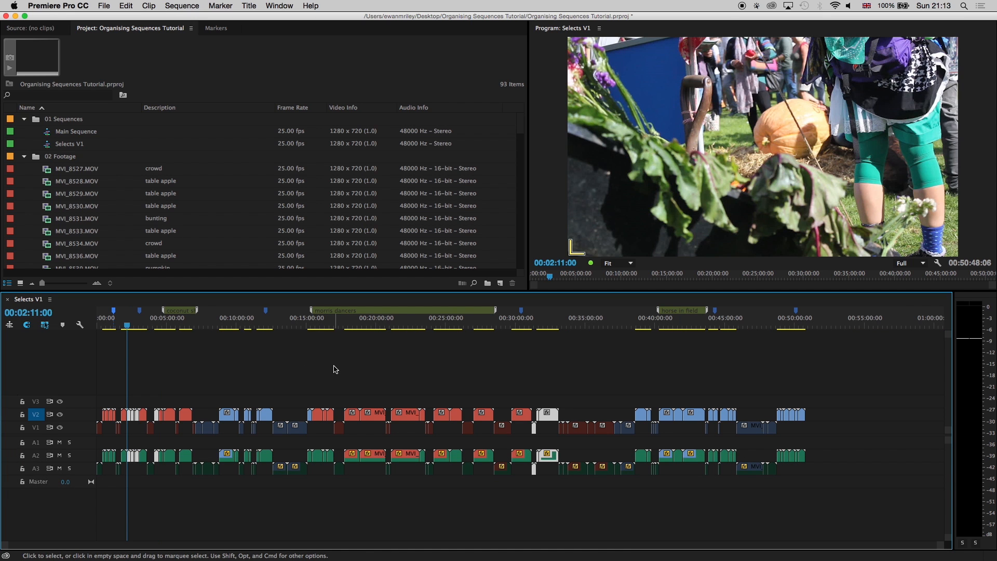
Find the "pumpkin" description matches one at a time in the timeline, stepping through successive matching clips.
key("super")
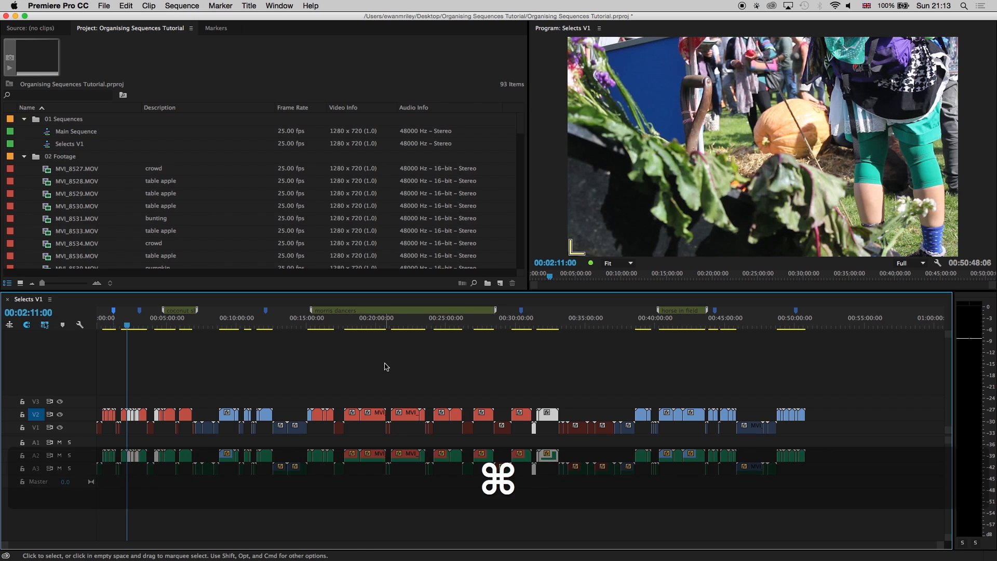
key("super+f")
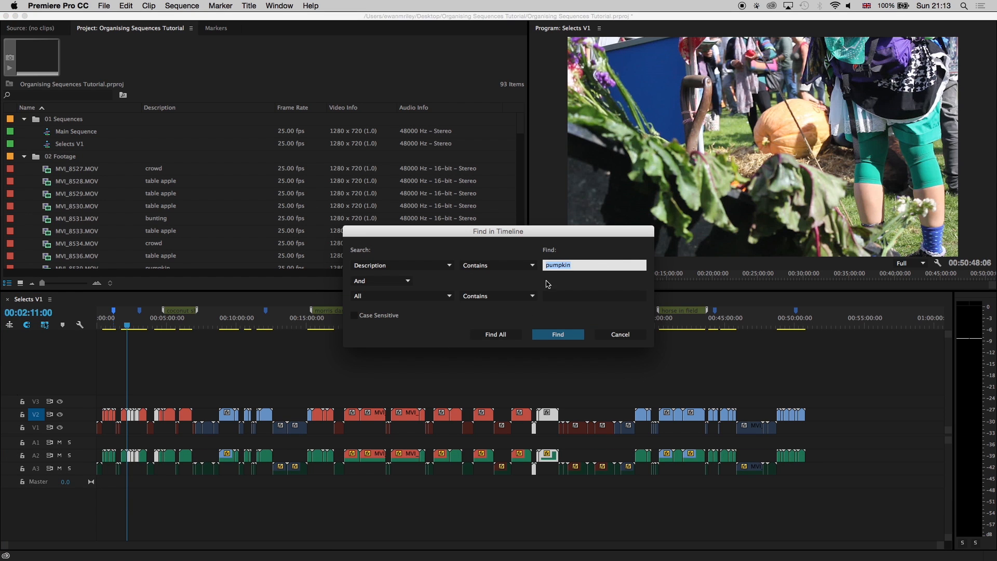
left_click(555, 336)
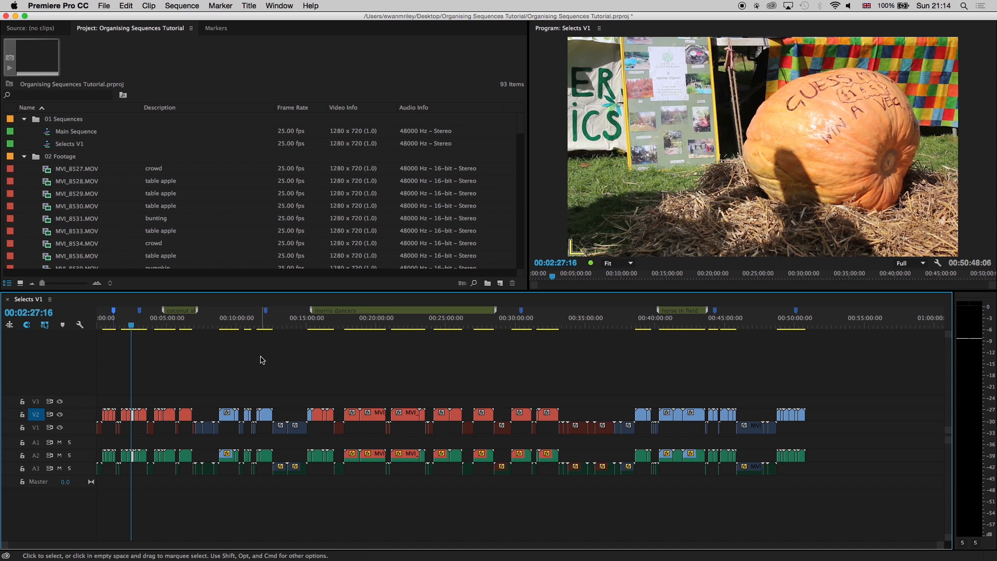
key("alt")
key("alt+f")
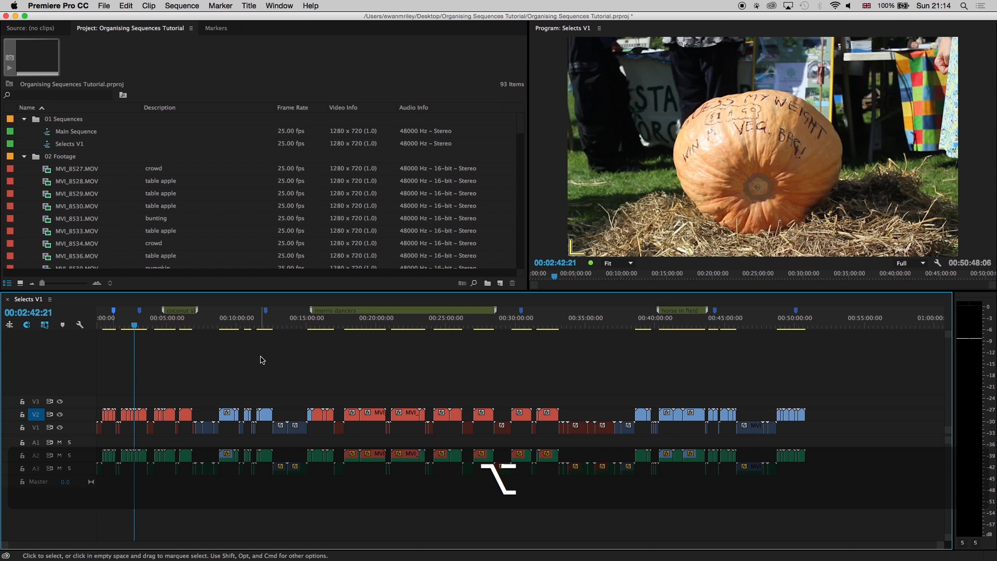
key("alt+f")
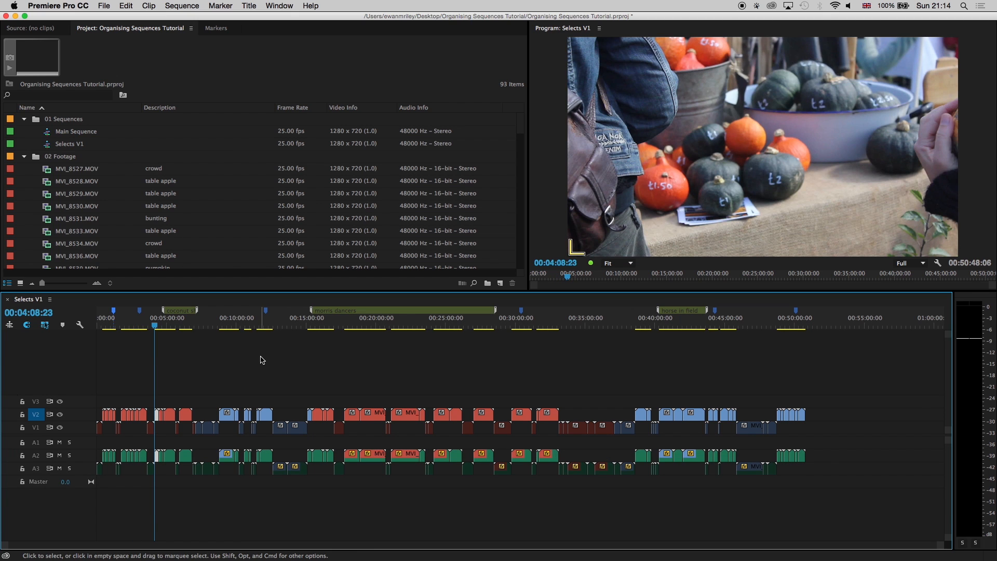
left_click(334, 367)
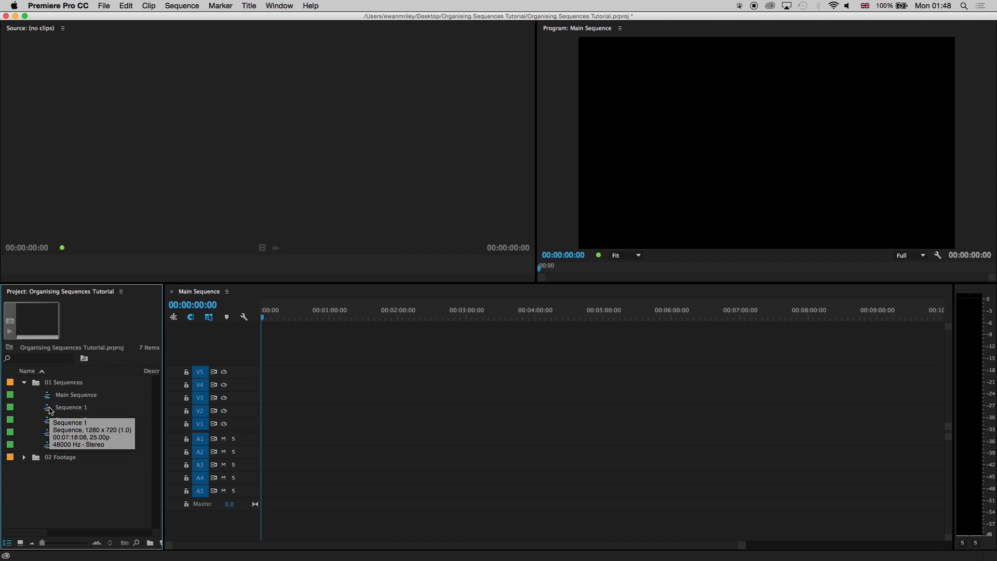
Load Sequence 1 as source, mark the range 00:03:51:21 to 00:04:34:19, and insert it at the start of Main Sequence.
left_click(50, 410)
left_click_drag(49, 411, 239, 110)
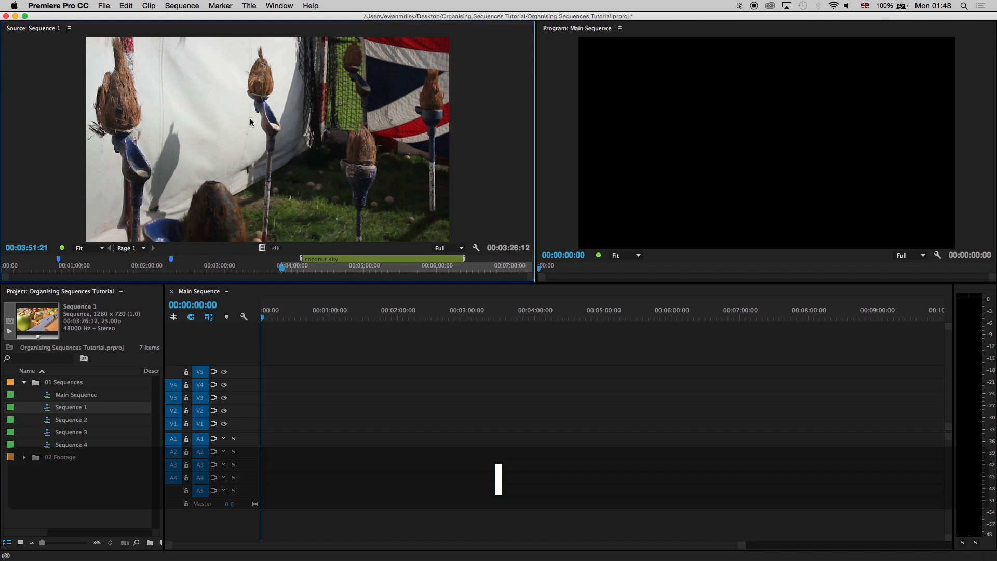
left_click(335, 268)
key("o")
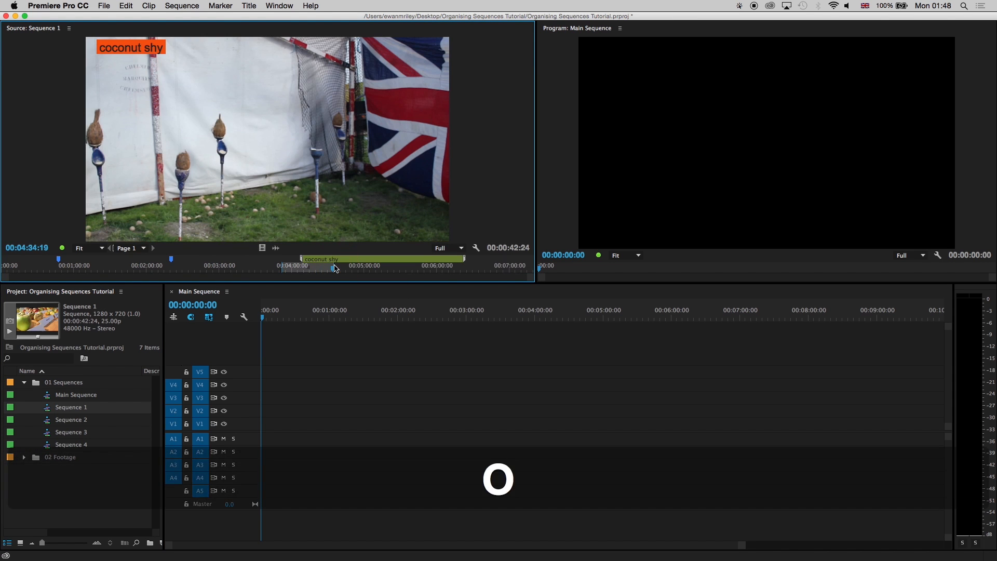
key("0")
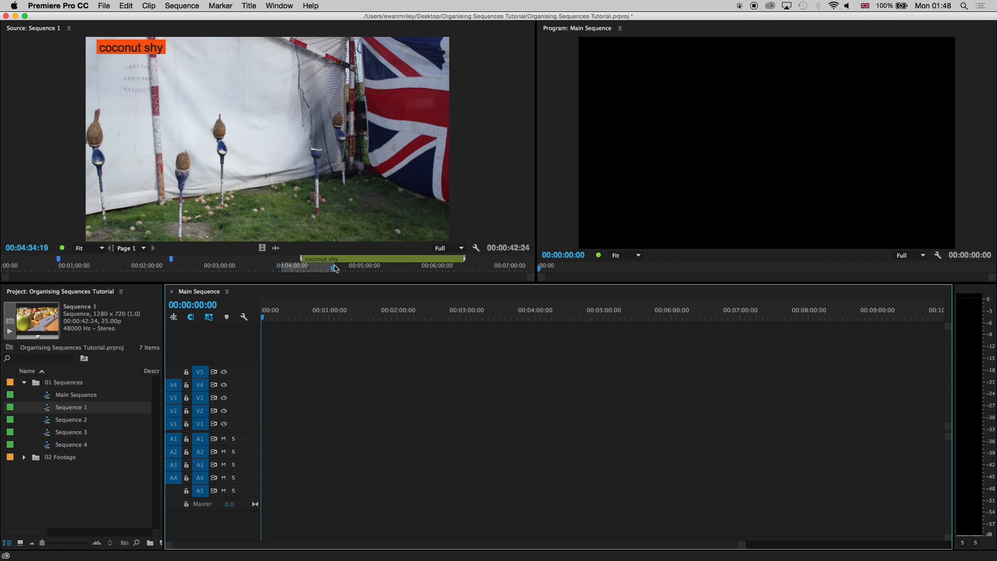
key("comma")
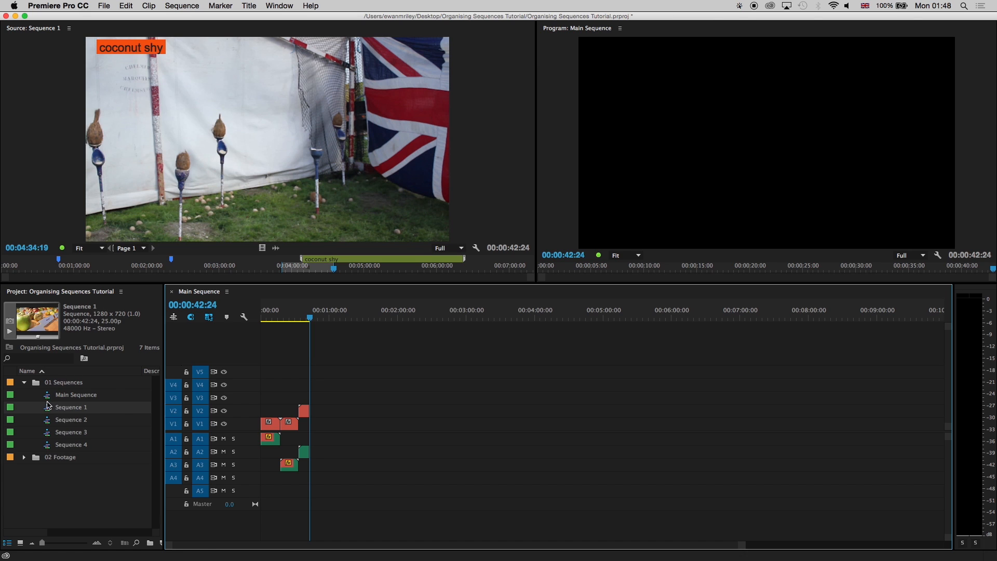
Open the source-loaded Sequence 1 in the timeline and move its playhead to 00:01:32:08.
mouse_move(47, 411)
left_mouse_down()
mouse_move(133, 254)
mouse_move(86, 381)
mouse_move(54, 412)
left_mouse_up()
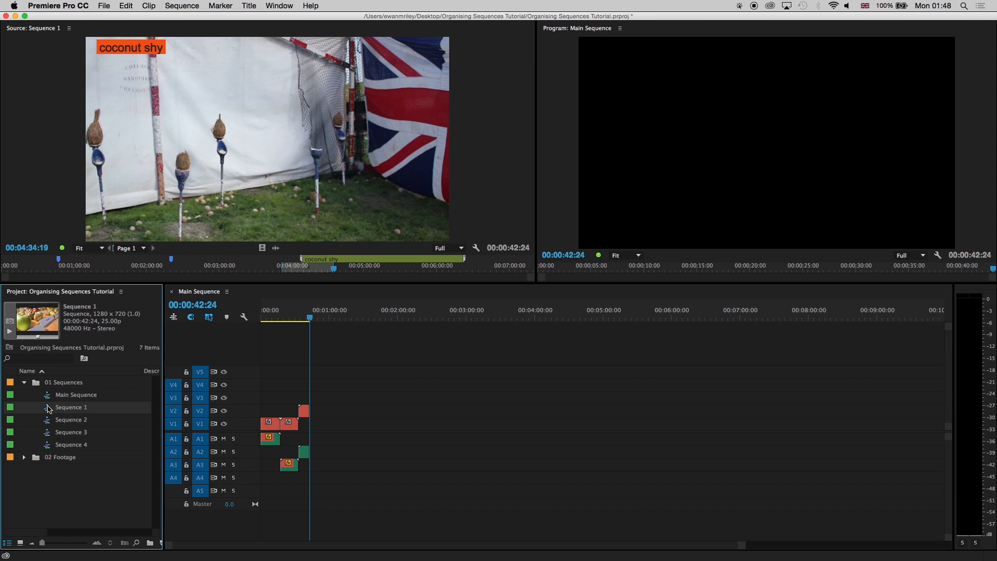
key("q")
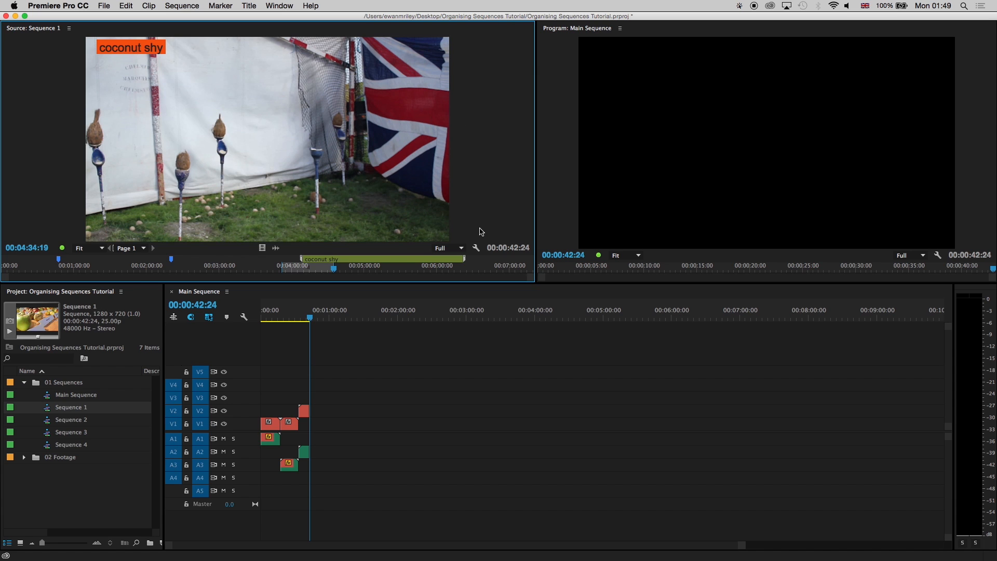
left_click(477, 248)
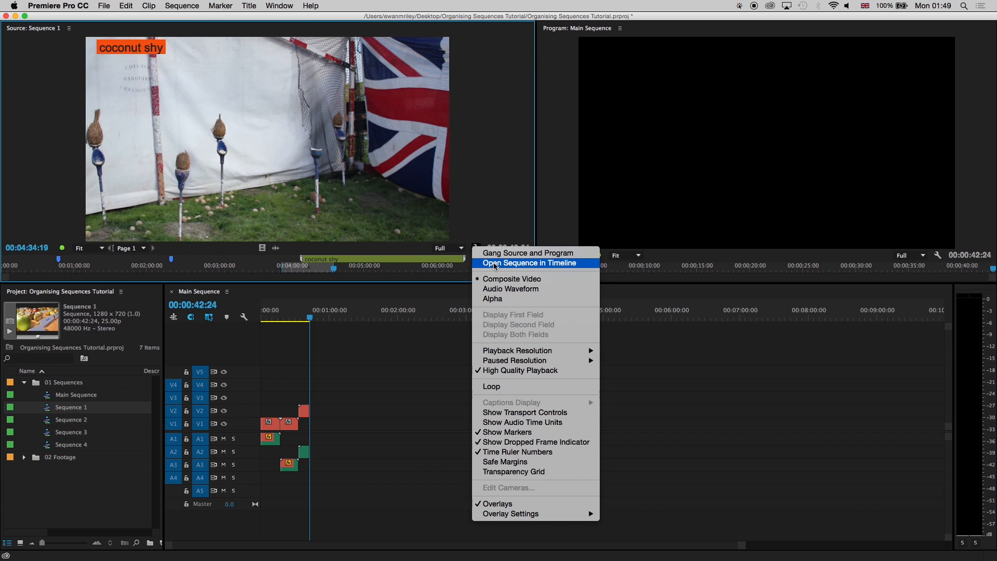
left_click(490, 169)
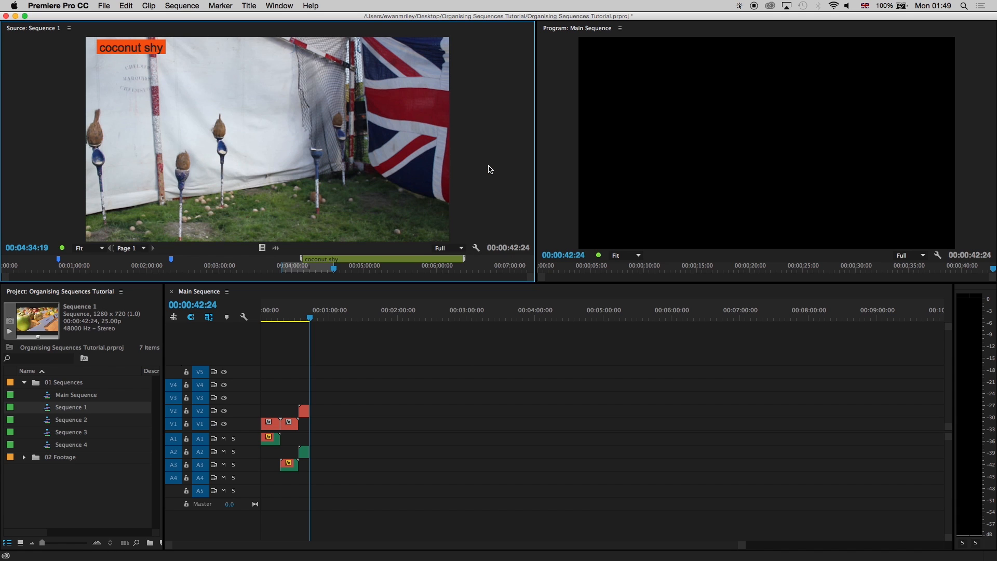
key("w")
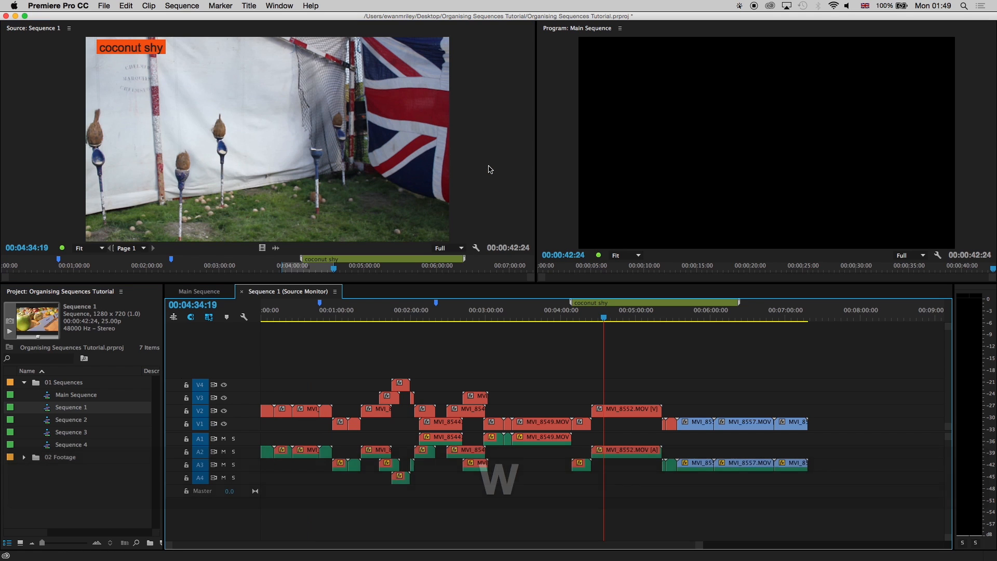
left_click_drag(535, 315, 377, 321)
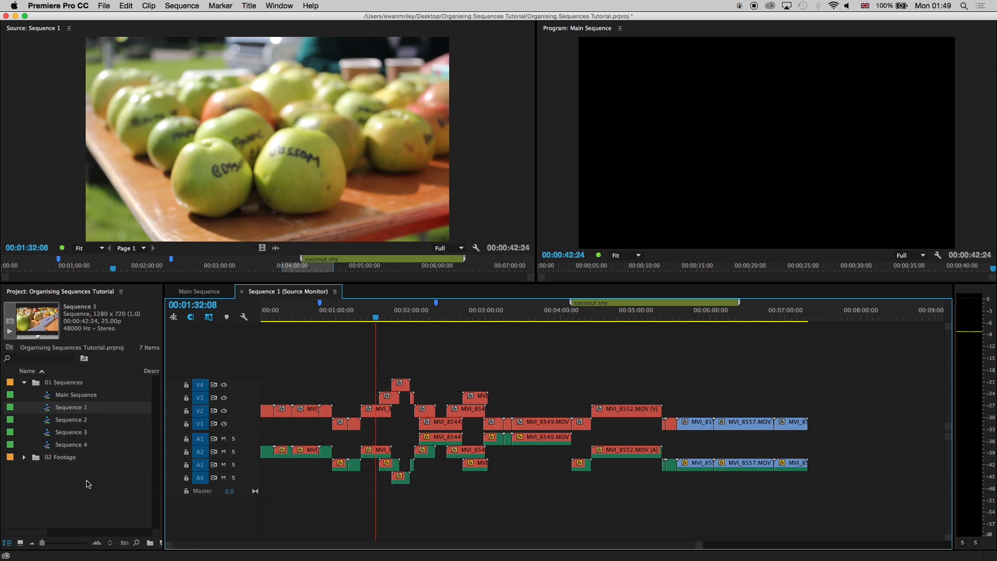
Open Sequence 2, Sequence 3 and Sequence 4 as source sequences in the timeline.
left_click(47, 419)
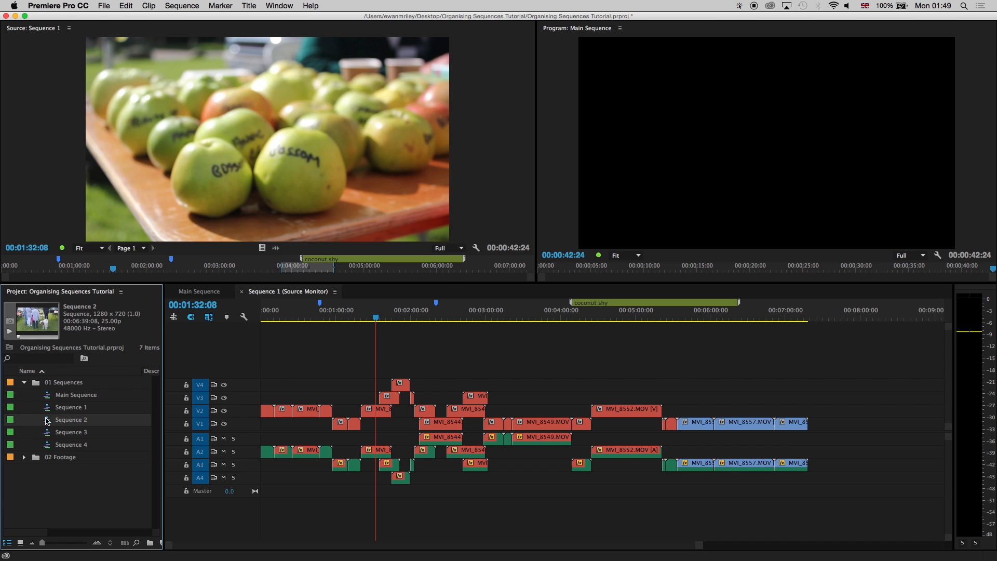
double_click(48, 419, "super")
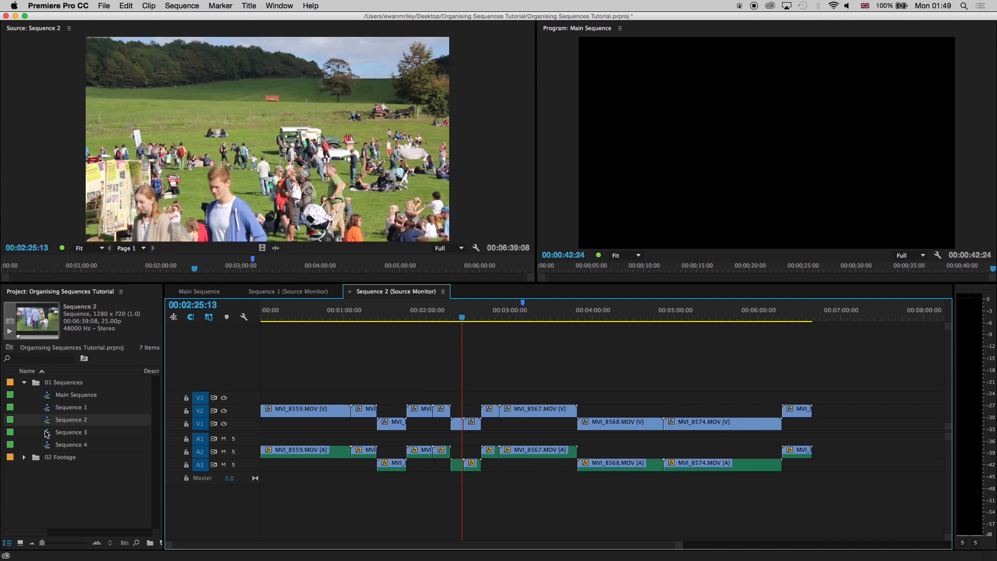
left_click(47, 434)
double_click(47, 435, "super")
left_click(52, 446)
double_click(52, 447, "super")
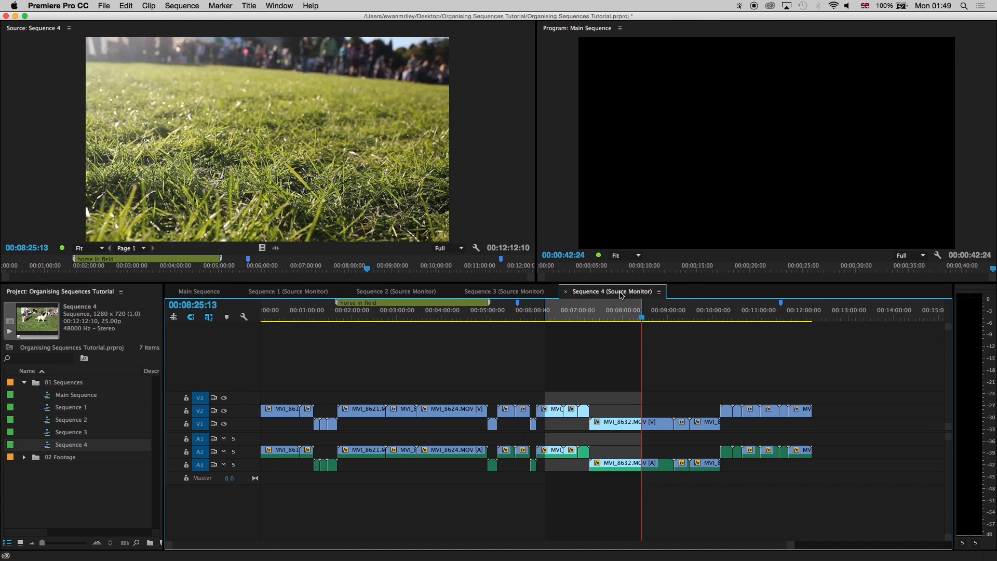
Mark an In point at 00:04:09:16 and an Out point at 00:05:40:00 in source Sequence 4.
left_click(509, 314)
left_click_drag(509, 315, 451, 325)
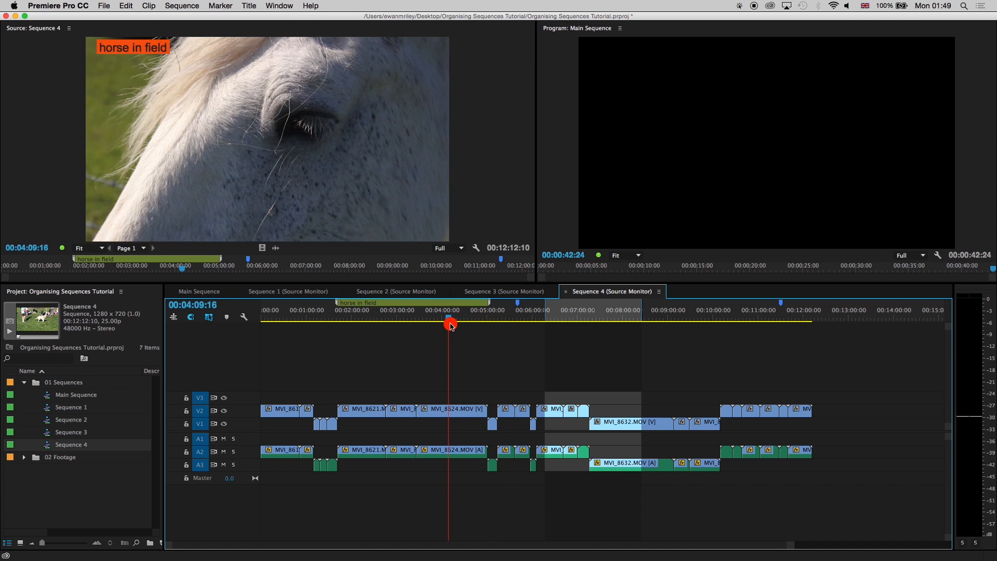
key("i")
left_click(518, 315)
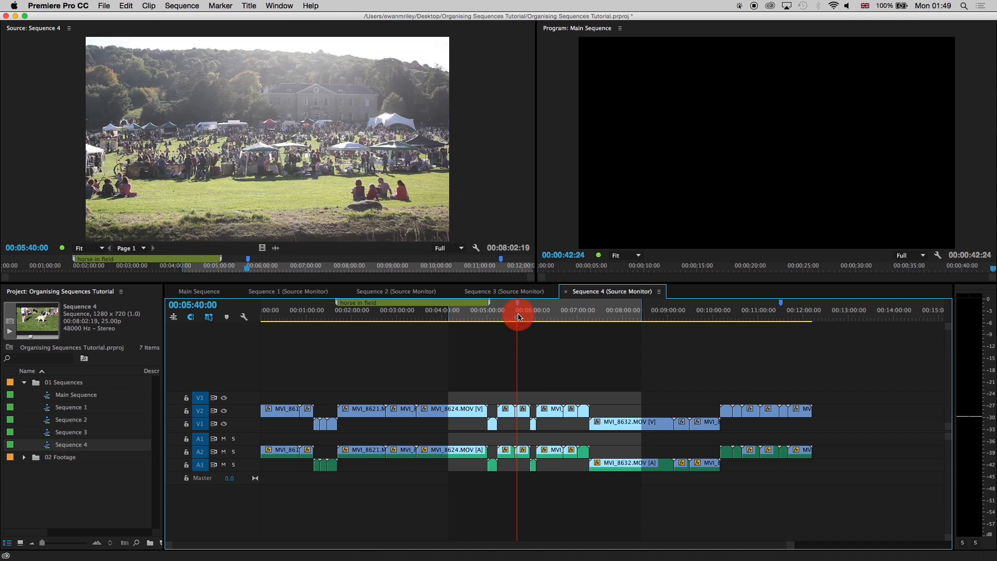
key("o")
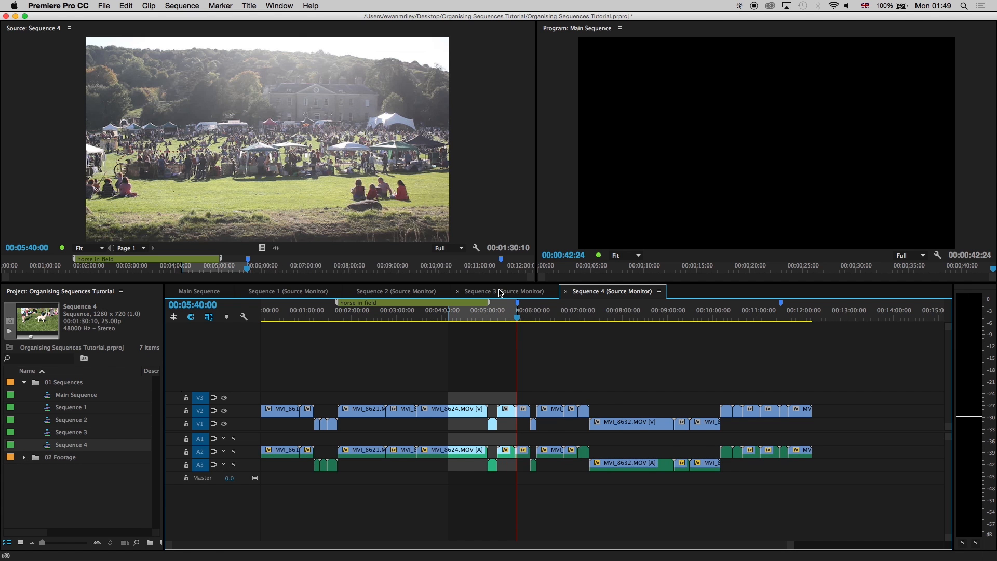
Scrub source Sequence 3 to 00:04:54:20 and source Sequence 2 to 00:02:03:08, and return to Main Sequence.
left_click(500, 292)
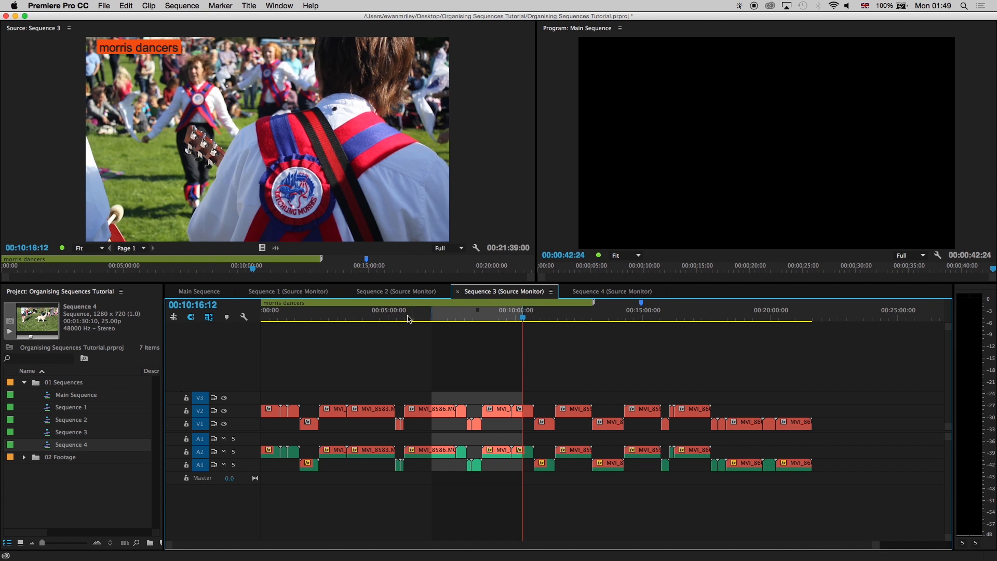
mouse_move(382, 318)
left_mouse_down()
mouse_move(354, 317)
mouse_move(404, 322)
mouse_move(388, 326)
left_mouse_up()
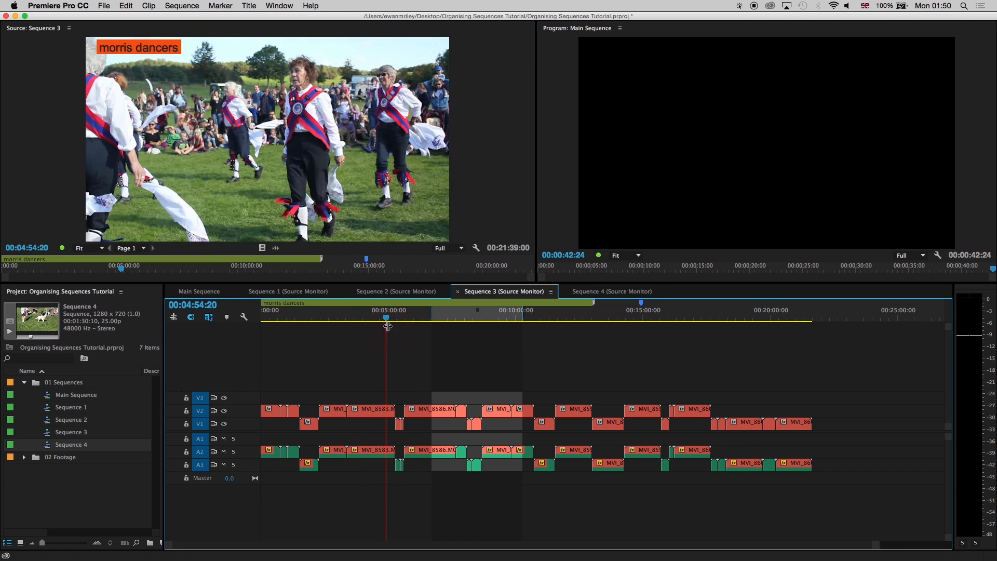
left_click(394, 292)
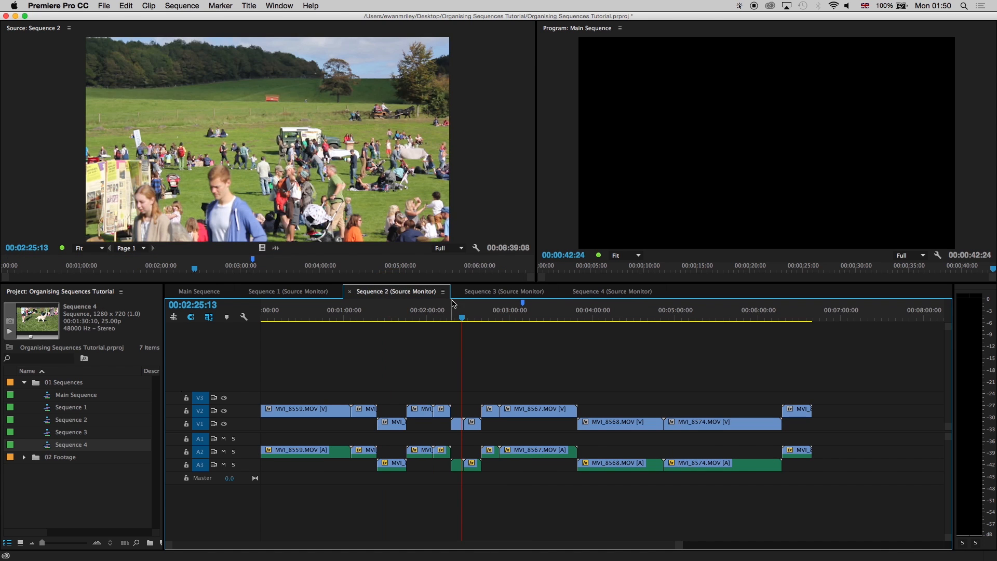
left_click_drag(458, 318, 431, 313)
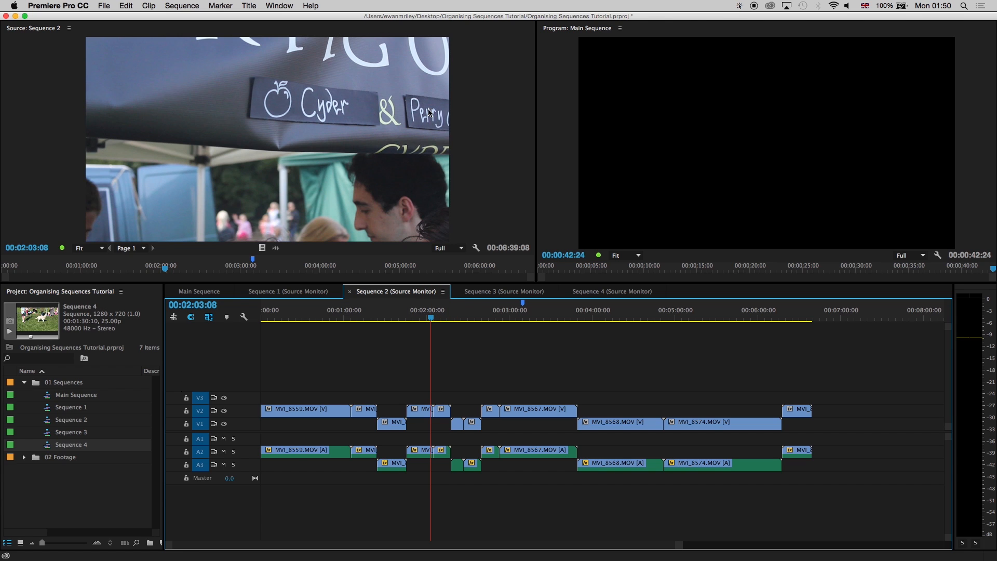
left_click(200, 291)
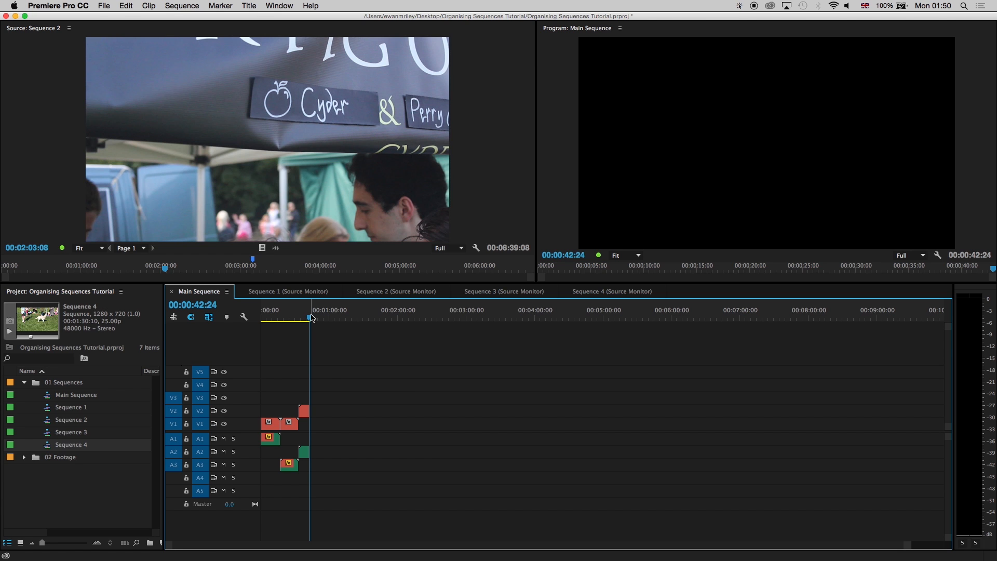
left_click_drag(312, 318, 308, 321)
Close the source timelines of Sequence 2, Sequence 3 and Sequence 4, leaving Sequence 1 open.
left_click(350, 292)
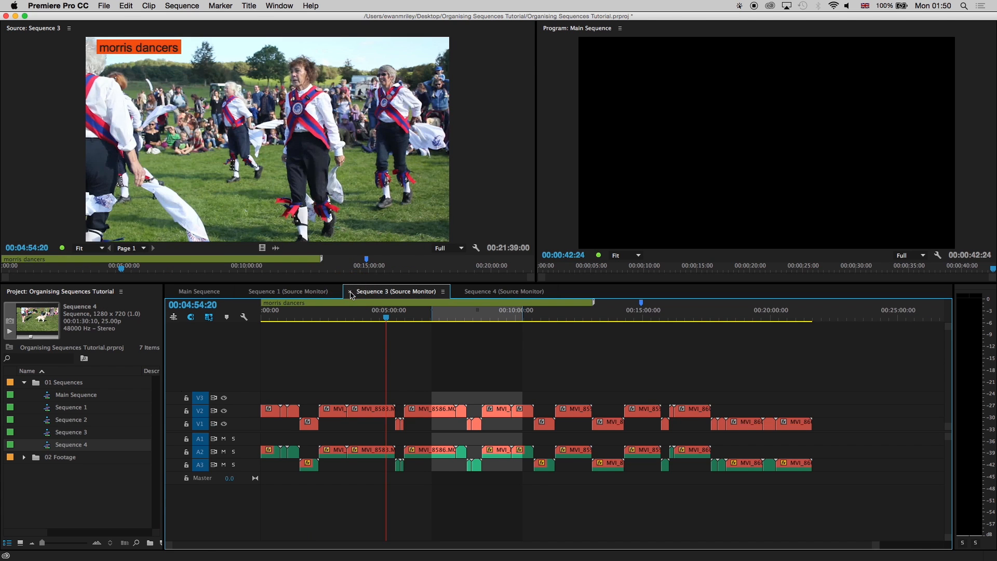
left_click(351, 292)
left_click(351, 292)
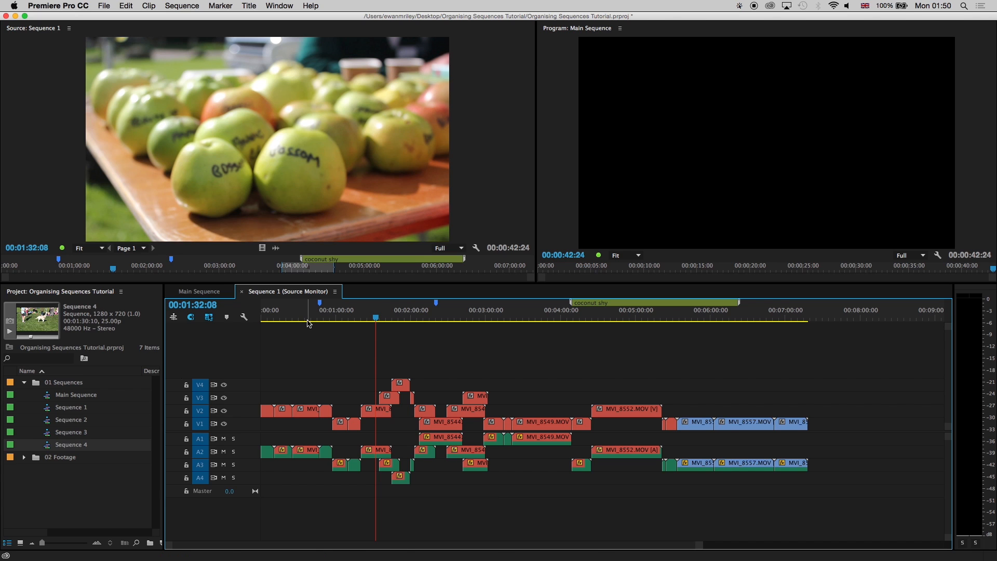
Mark 00:01:27:19 to 00:02:54:17 in source Sequence 1 and overwrite it into Main Sequence at 00:00:42:24 as individual clips.
left_click_drag(378, 314, 372, 318)
key("i")
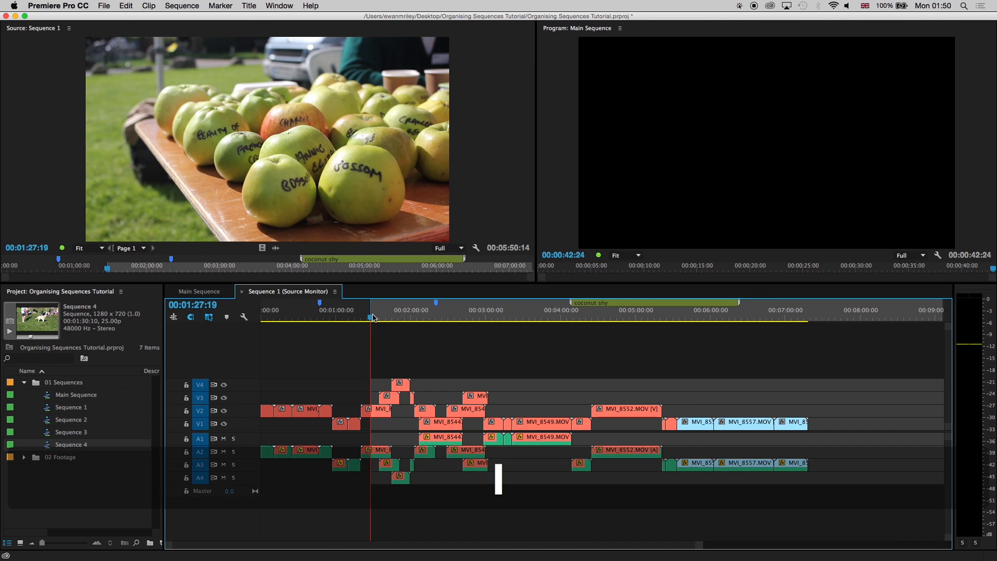
left_click(481, 317)
key("o")
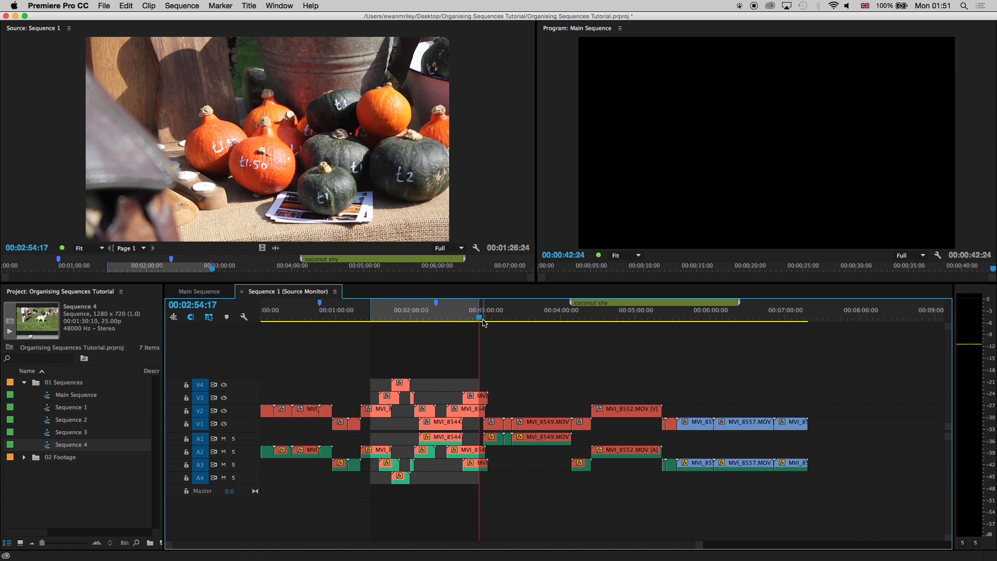
key("0")
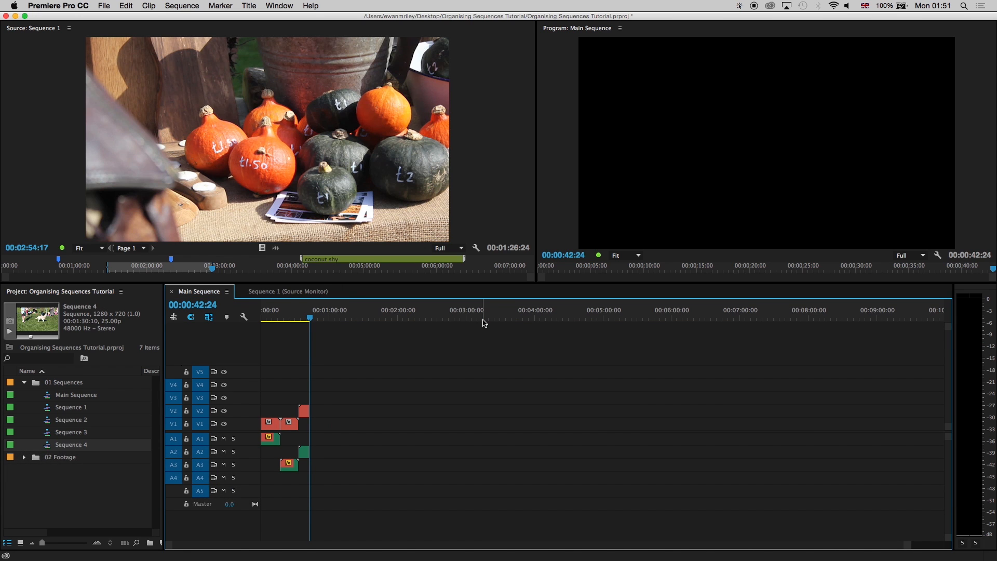
key("period")
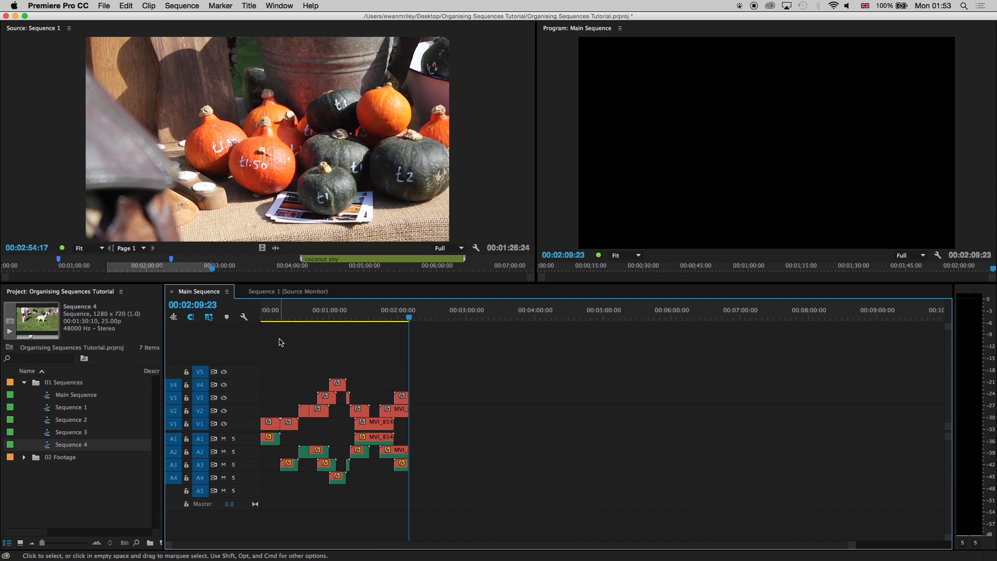
Overwrite the marked Sequence 1 range as a nested sequence at 00:02:09:23 in Main Sequence, switching nesting on only for this edit.
left_click(174, 318)
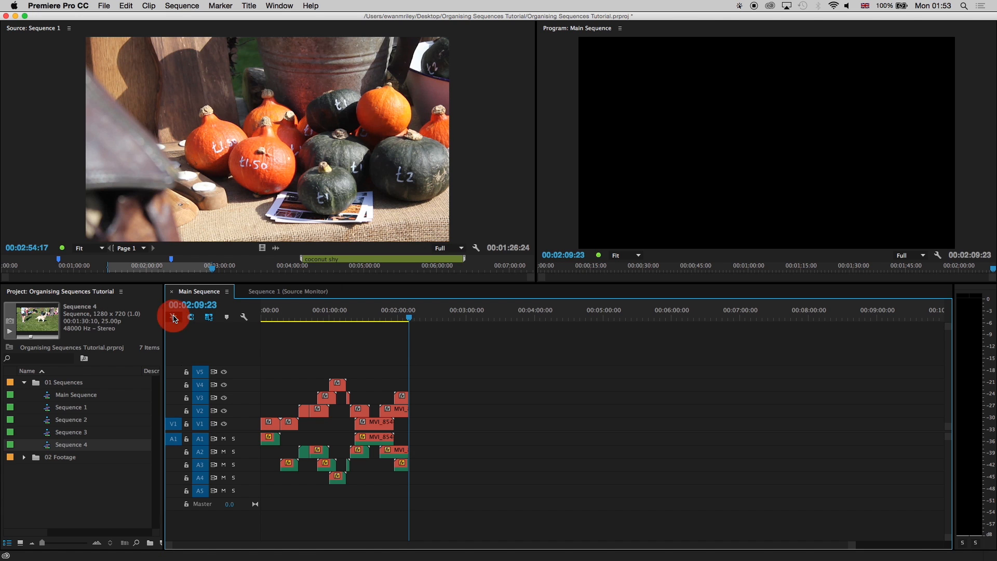
key(".")
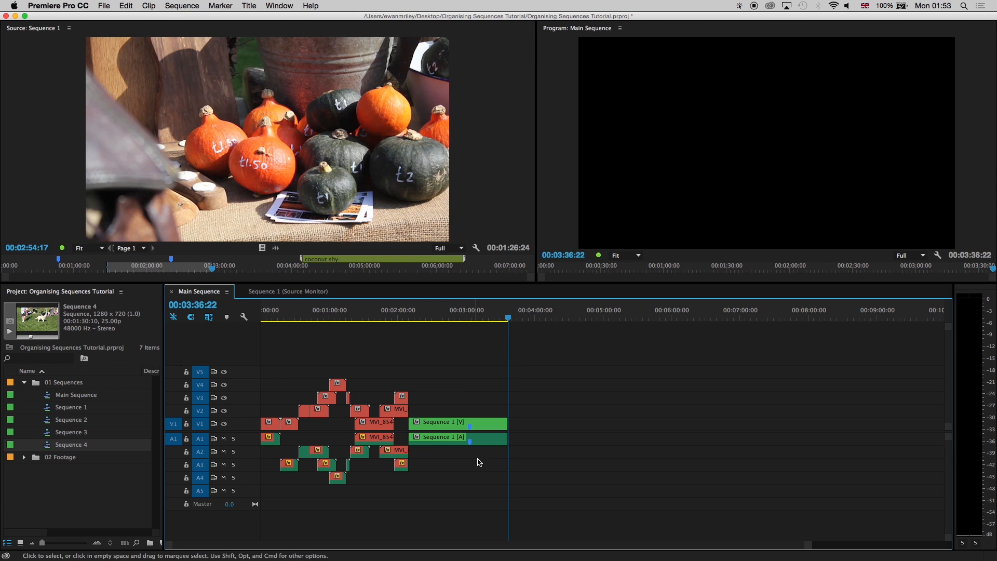
left_click(175, 318)
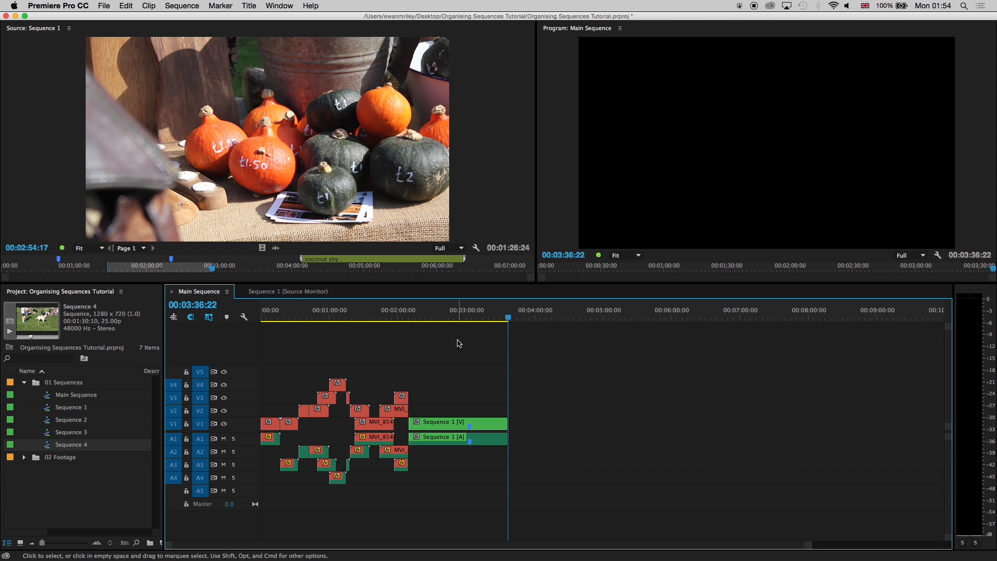
Make a subsequence from the marked range of source Sequence 1.
left_click(301, 291)
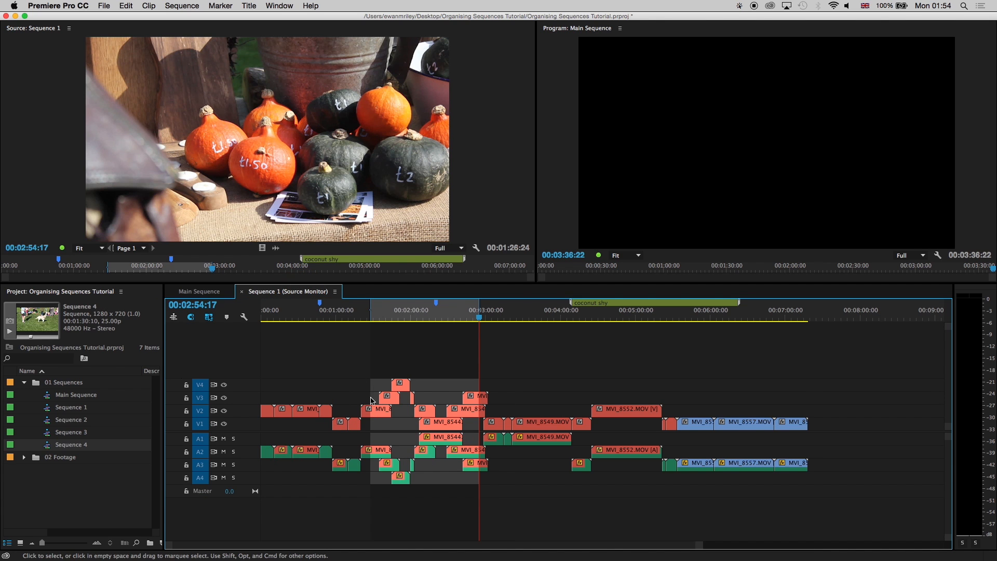
left_click(327, 178)
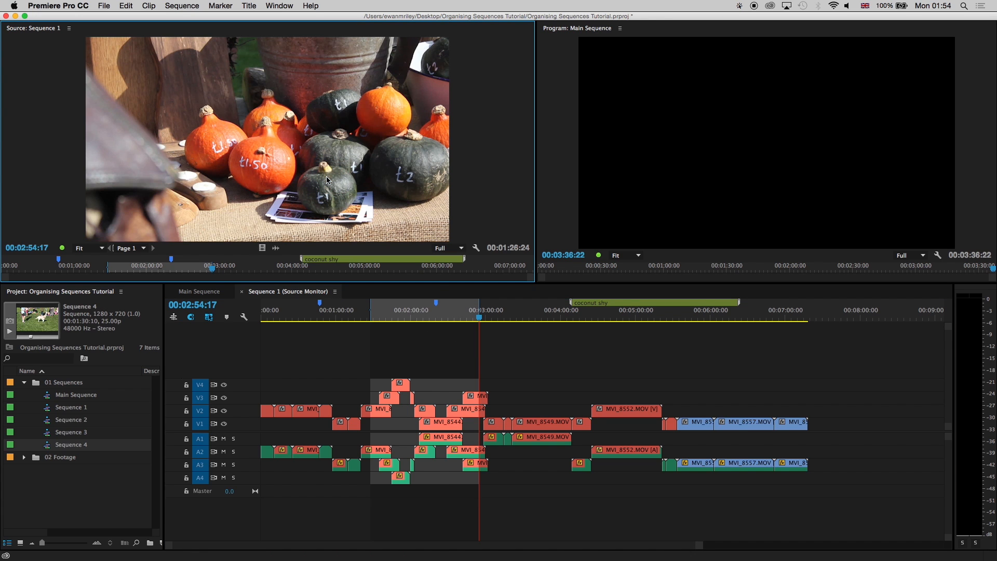
right_click(327, 180)
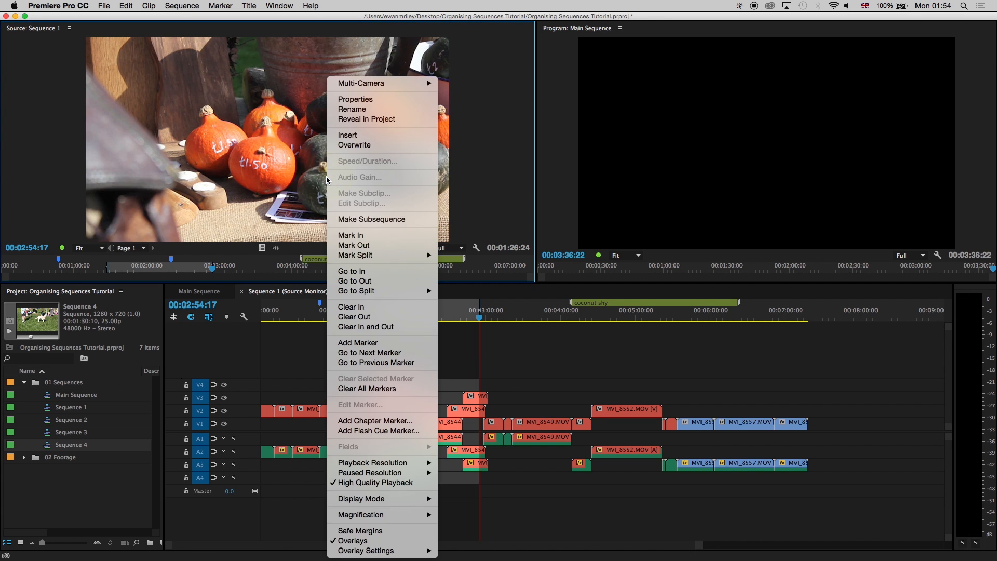
left_click(372, 219)
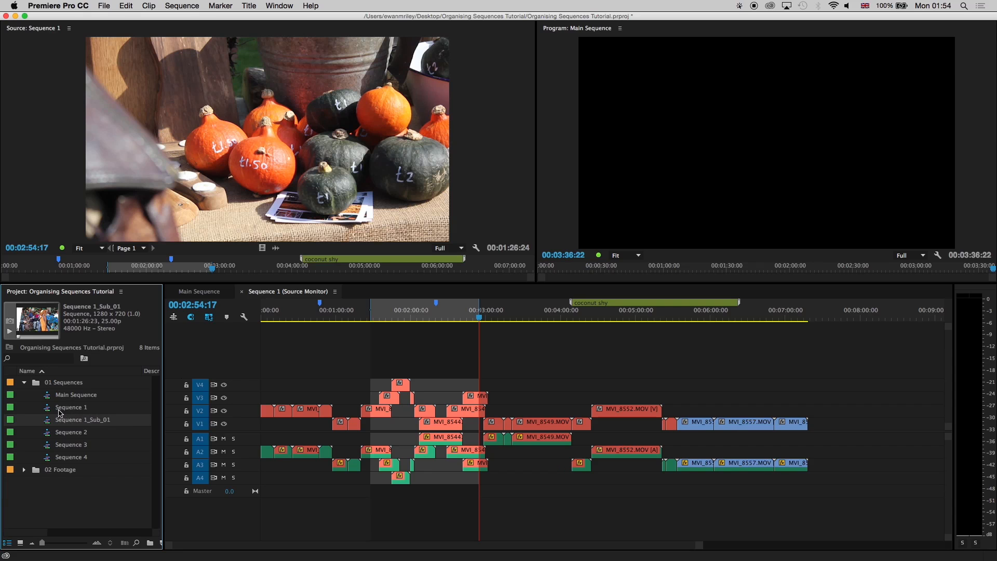
Place the subsequence Sequence 1_Sub_01 in Main Sequence at 00:03:36:22, directly after the nested Sequence 1 clip.
key("0")
key("0")
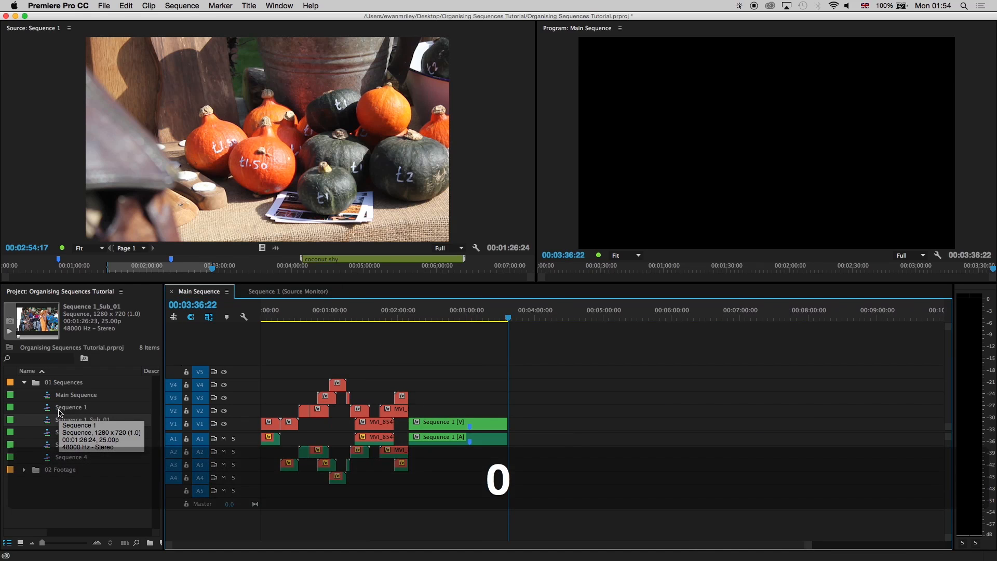
left_click_drag(49, 425, 562, 425)
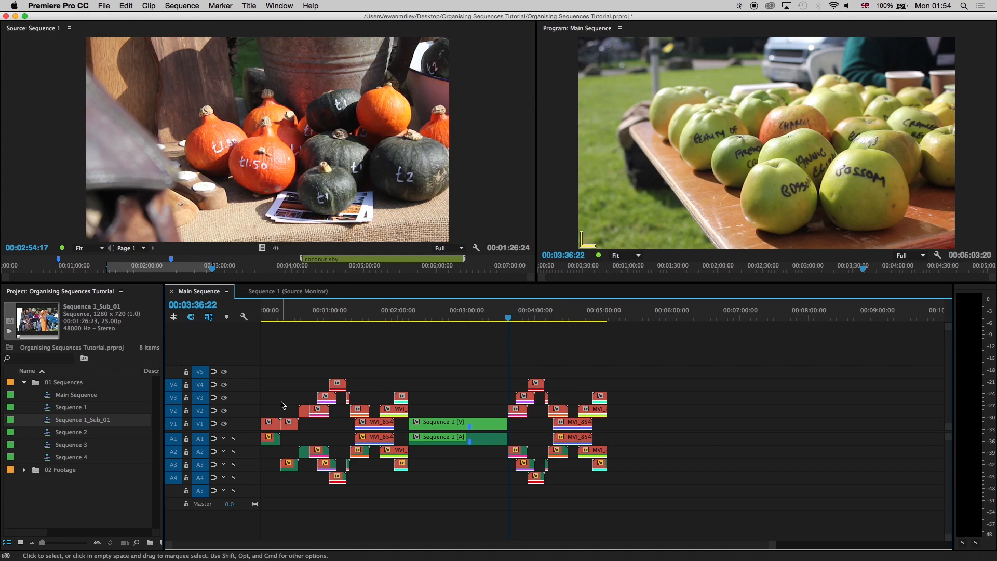
Mark 00:01:45:06 to 00:02:32:16 in source Sequence 1_Sub_01 and move Main Sequence's playhead to its end.
double_click(56, 420)
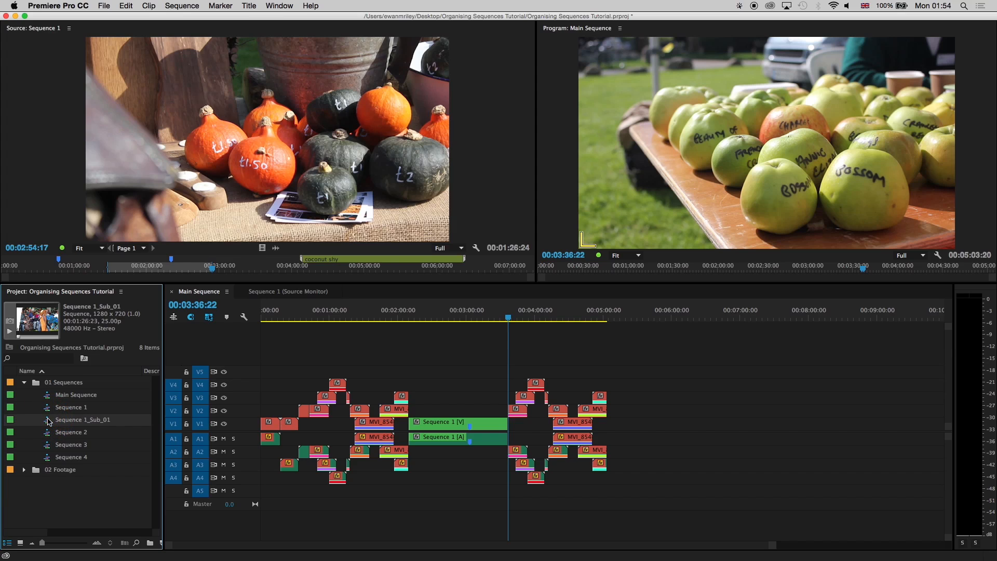
left_click(285, 315)
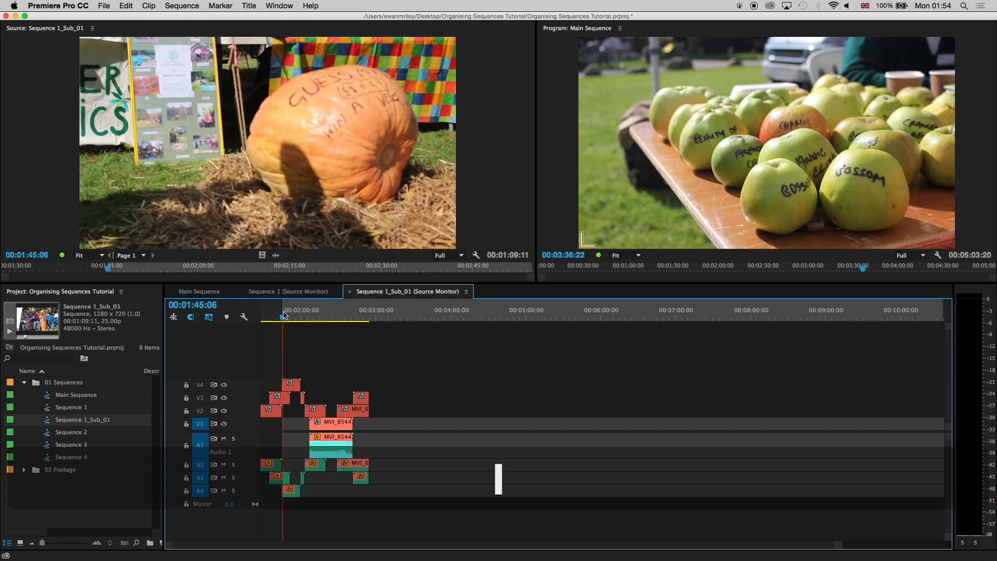
left_click_drag(285, 315, 344, 315)
key("o")
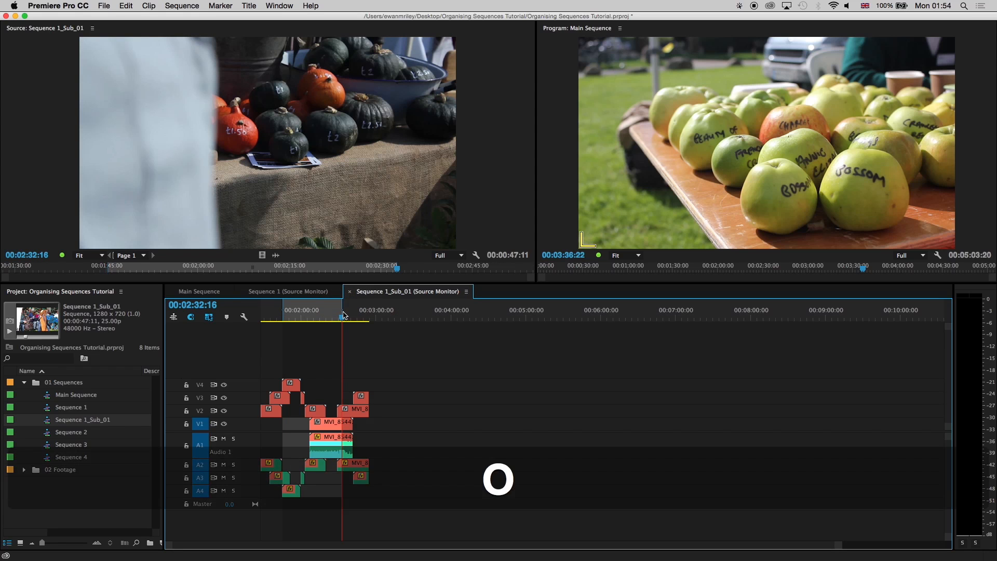
key("shift+3")
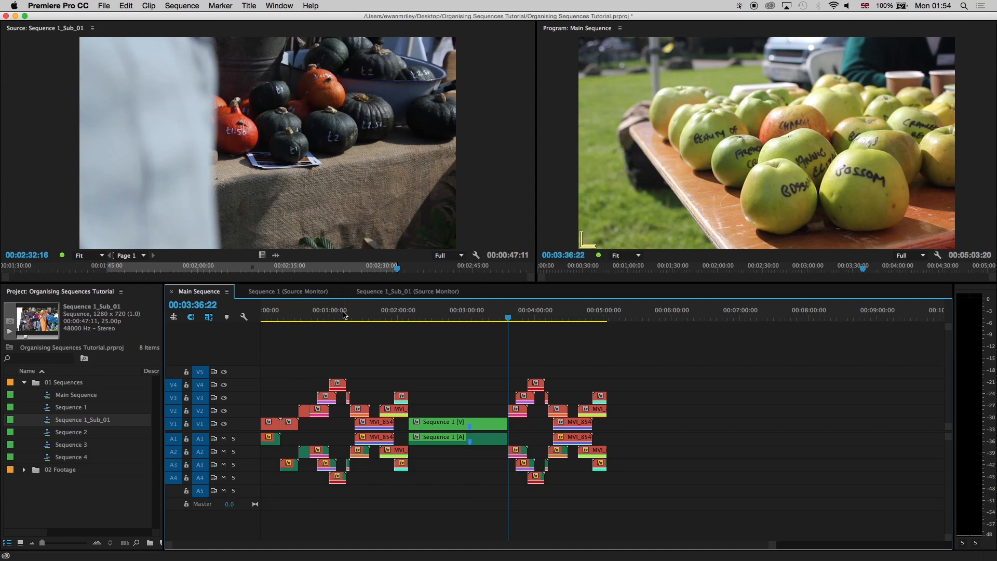
key("End")
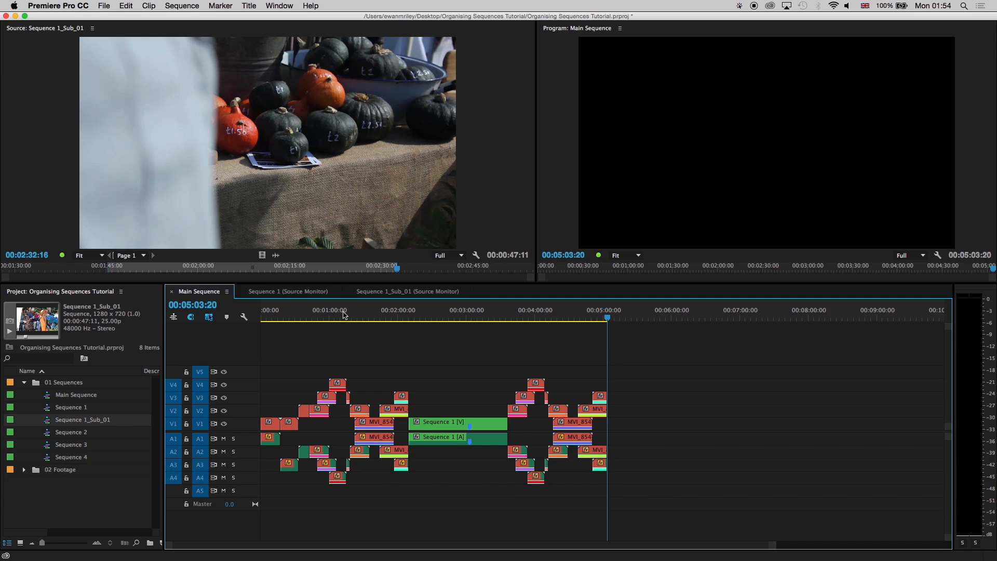
Overwrite the marked Sequence 1_Sub_01 range onto all patched tracks at the end of Main Sequence, and undo the edit.
key(".")
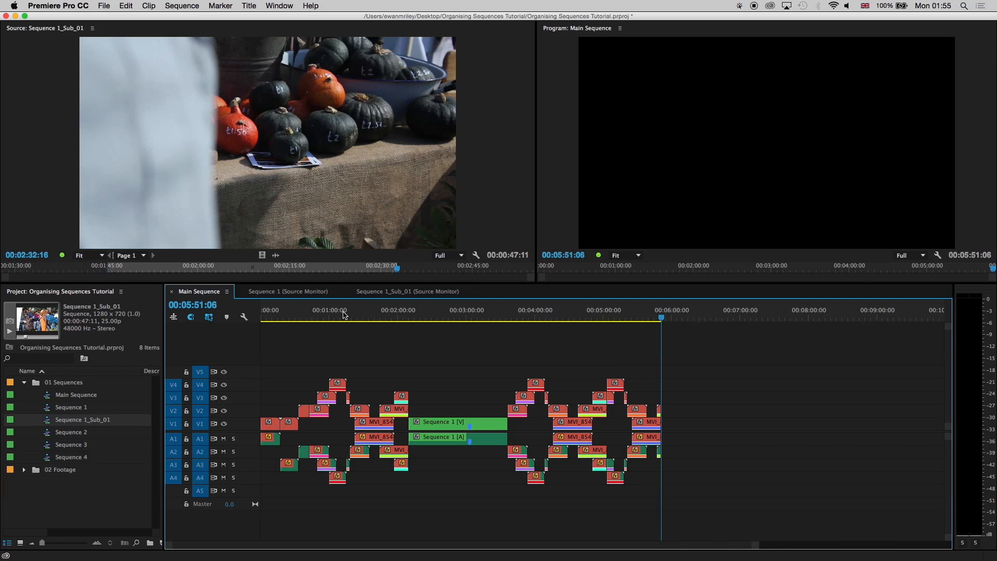
key("=")
key("=")
key("=")
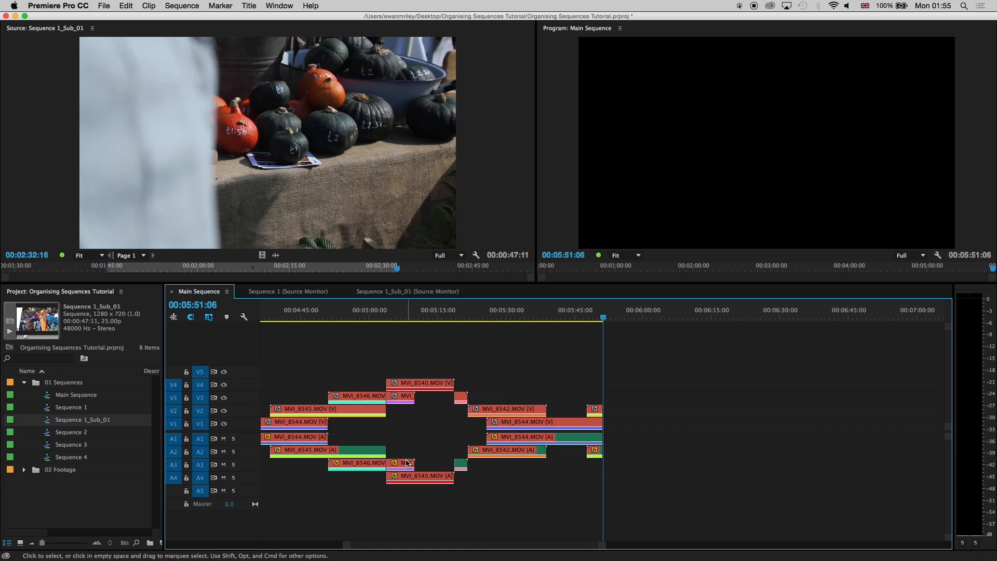
key("cmd+z")
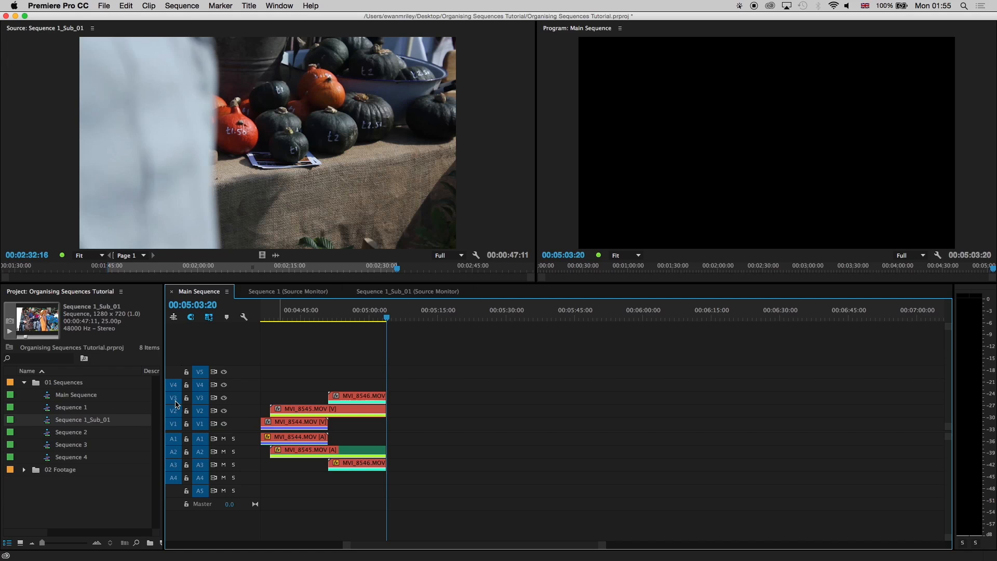
Leave only source tracks V3 and A2 patched and overwrite the marked Sequence 1_Sub_01 range at 00:05:03:20 in Main Sequence.
left_click(174, 385)
left_click(173, 411)
left_click(175, 425)
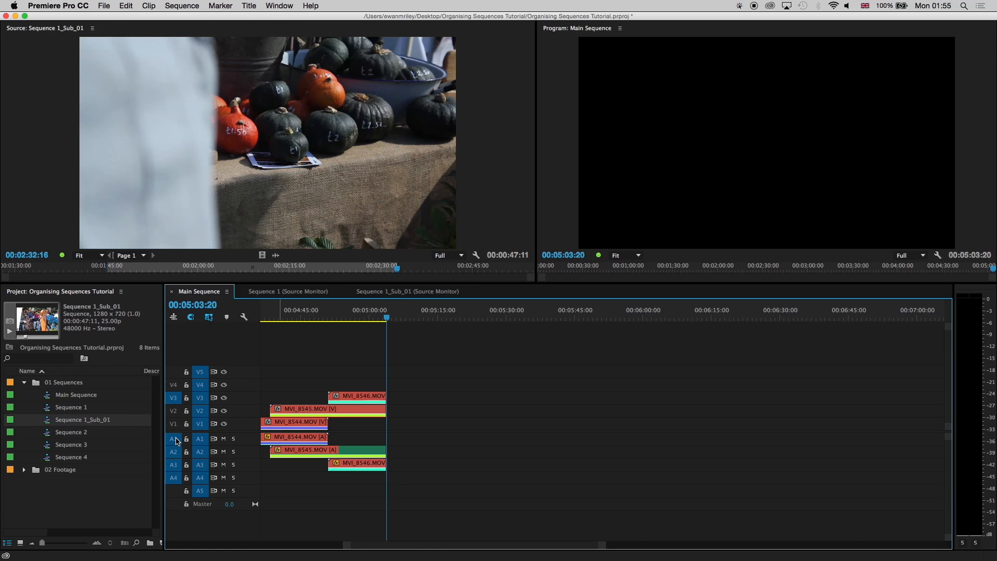
left_click(175, 439)
left_click(175, 465)
left_click(175, 476)
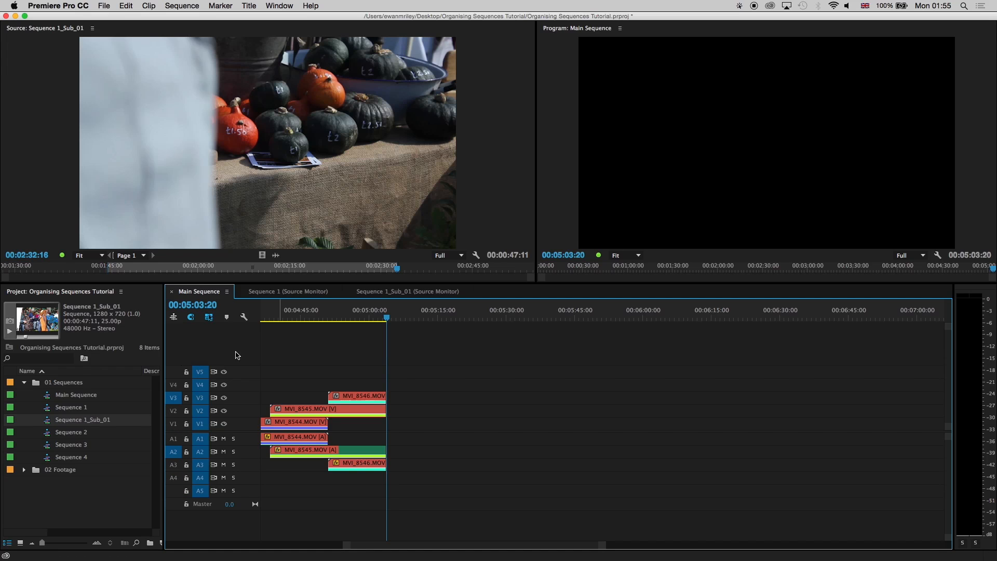
key("period")
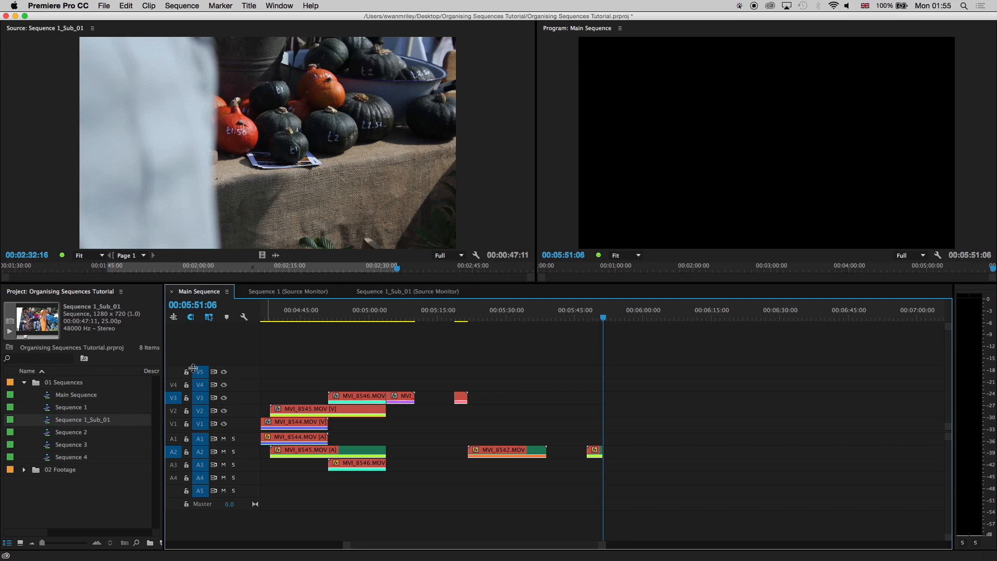
Save the current source patching as a source assignment preset named Preset2, with its keyboard shortcut set to Source Assignment Preset 2.
right_click(174, 422)
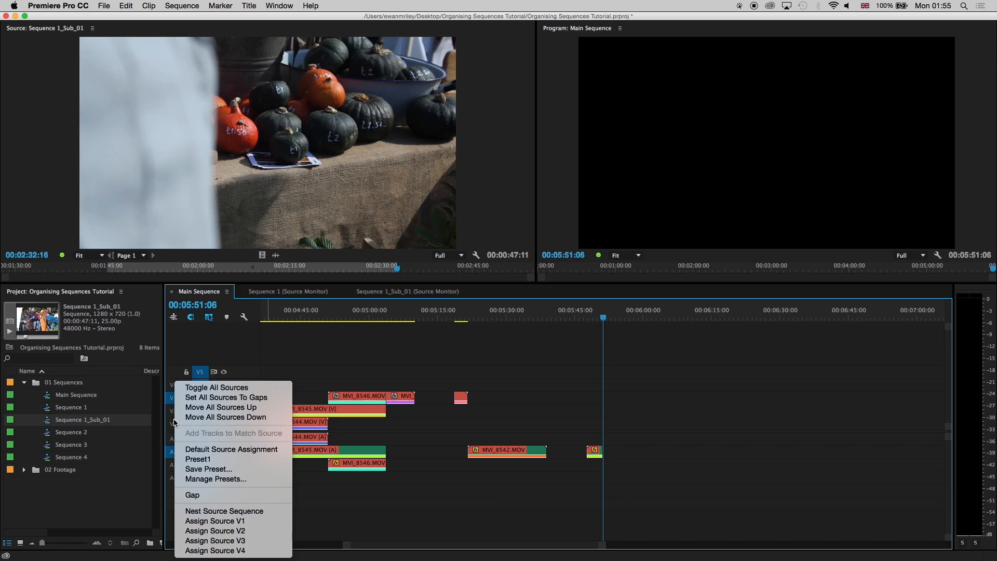
left_click(207, 469)
left_click_drag(555, 270, 471, 266)
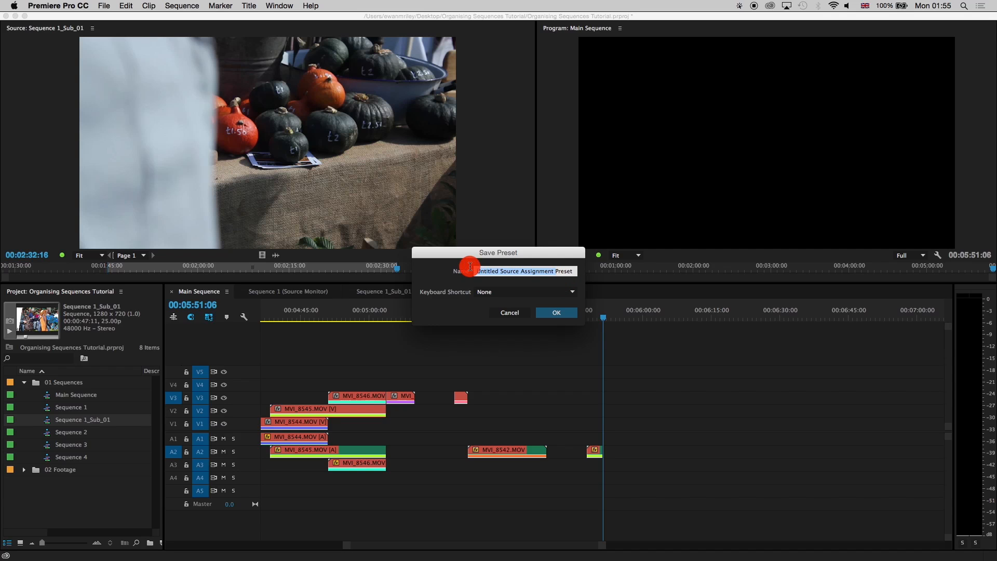
key("BackSpace")
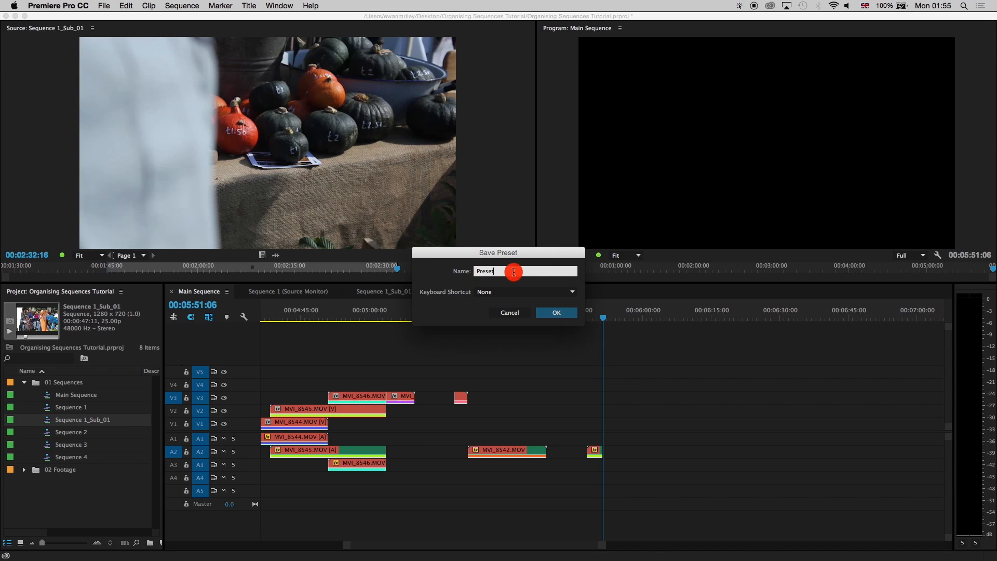
type("2")
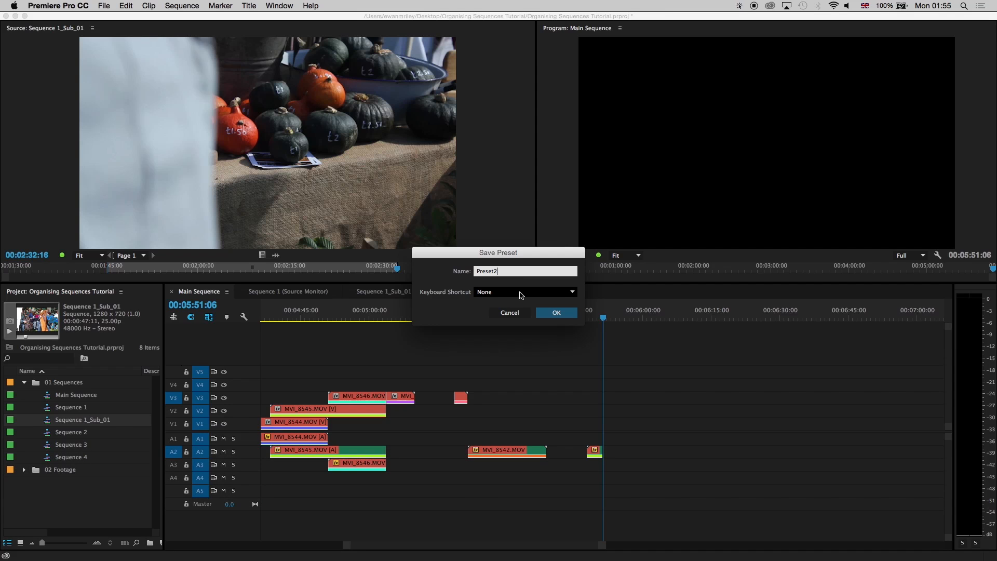
left_click(521, 292)
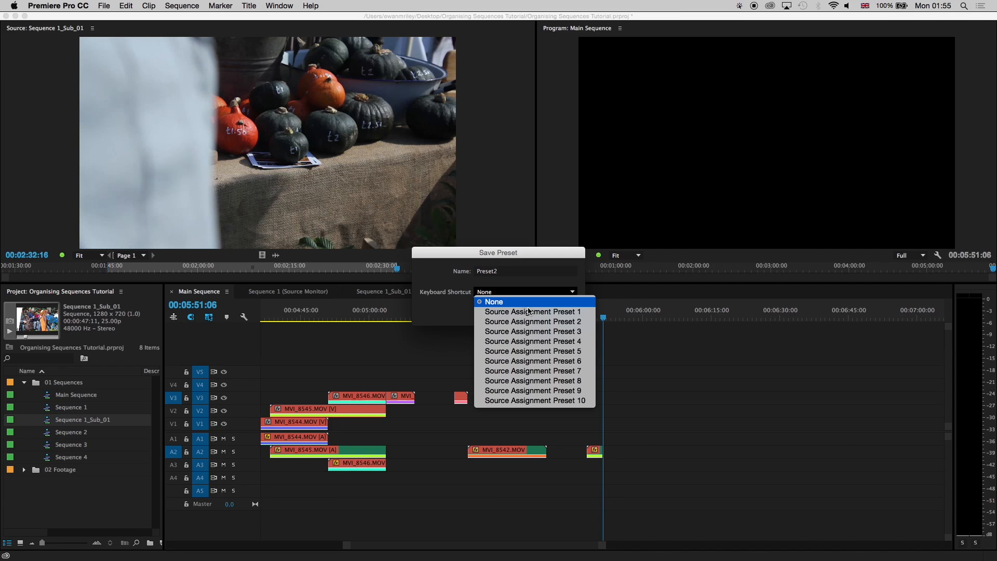
left_click(535, 322)
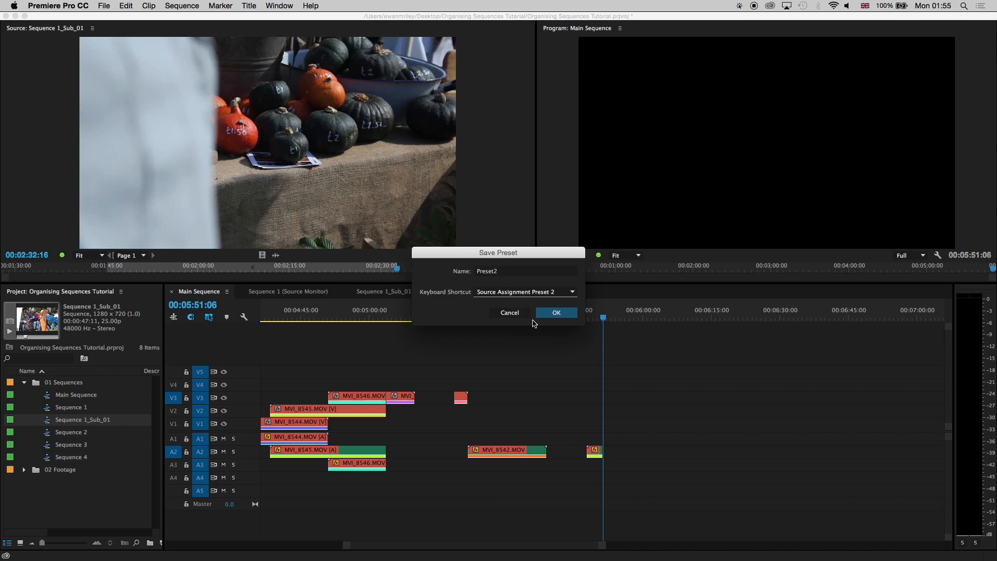
left_click(557, 313)
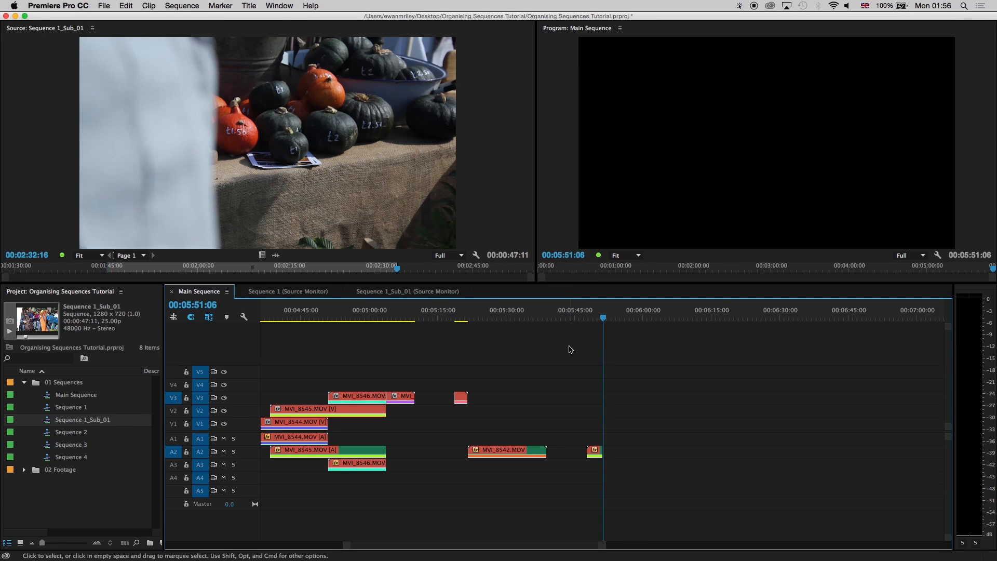
Close the Sequence 1_Sub_01 source timeline and dock Main Sequence beneath the Sequence 1 timeline, giving both timelines more height.
key("super+Tab")
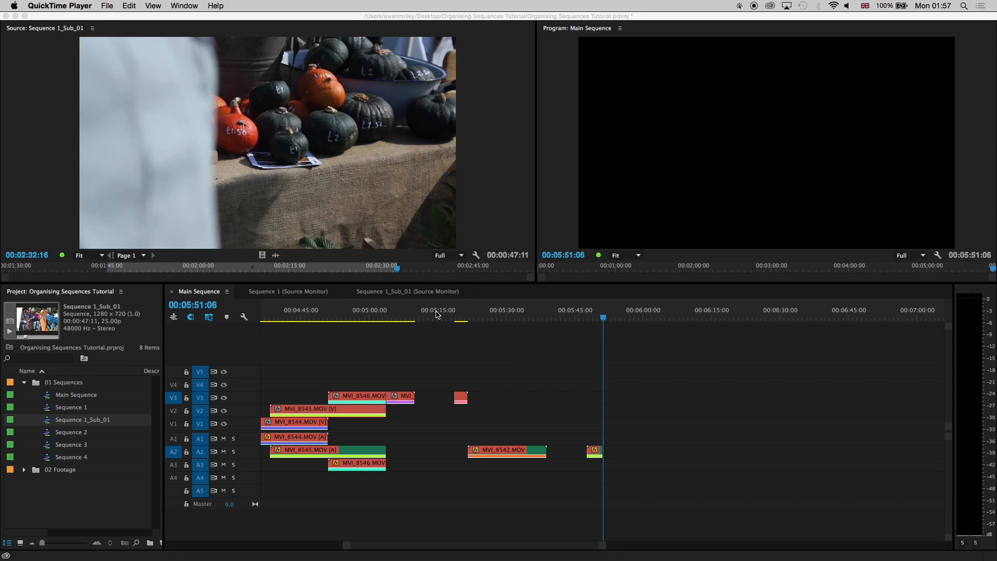
left_click(364, 291)
left_click(351, 291)
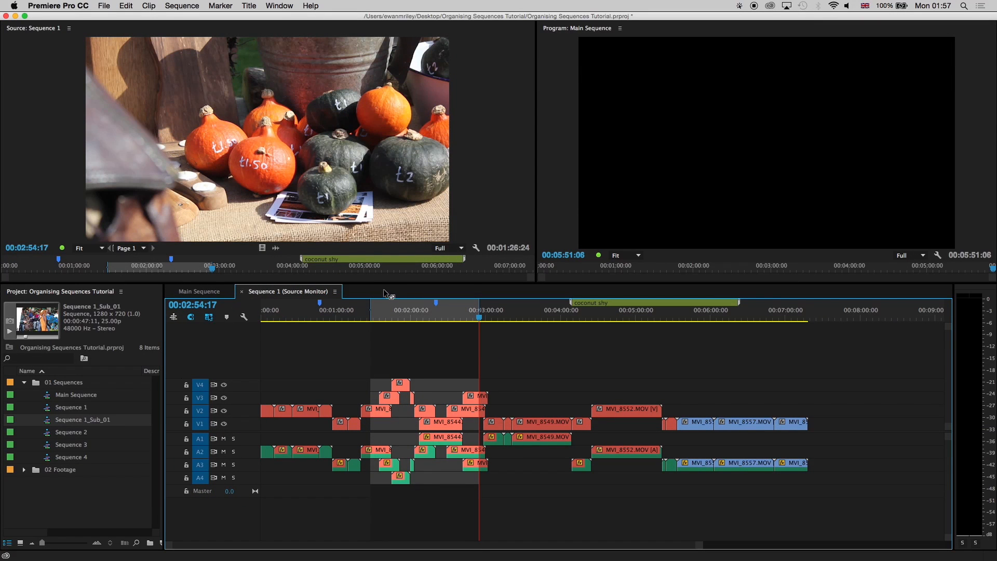
left_click(197, 293)
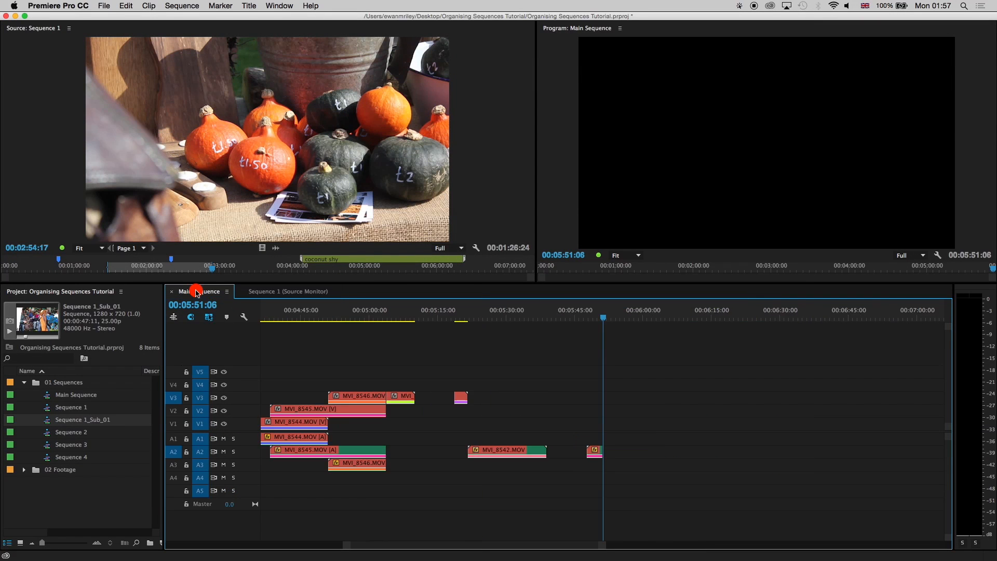
left_click_drag(197, 292, 320, 531)
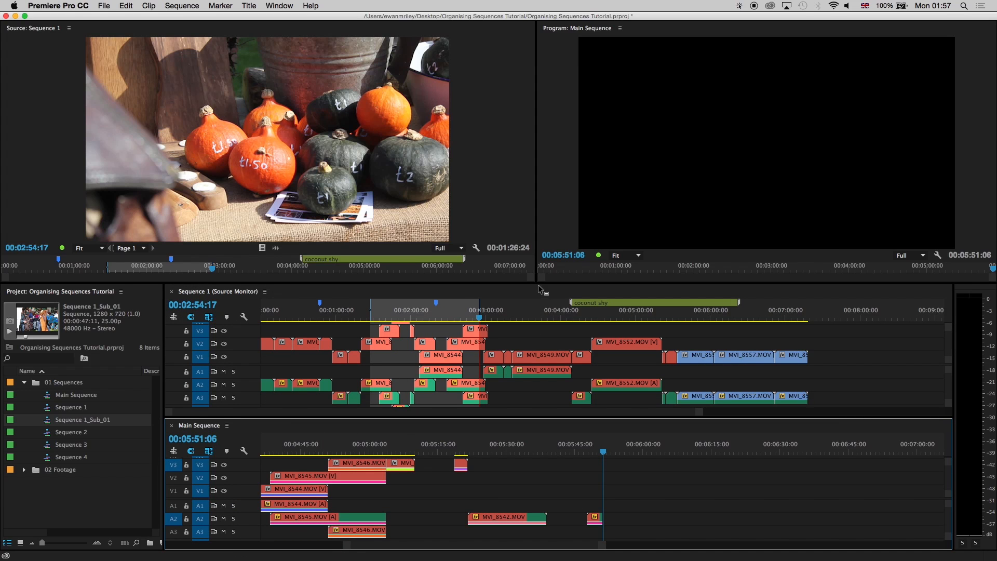
left_click_drag(536, 283, 535, 245)
left_click_drag(550, 419, 550, 404)
Mark a range 00:00:19:06 long in source Sequence 1, with its out point at 00:03:35:21.
left_click(507, 275)
key("i")
left_click(531, 276)
key("o")
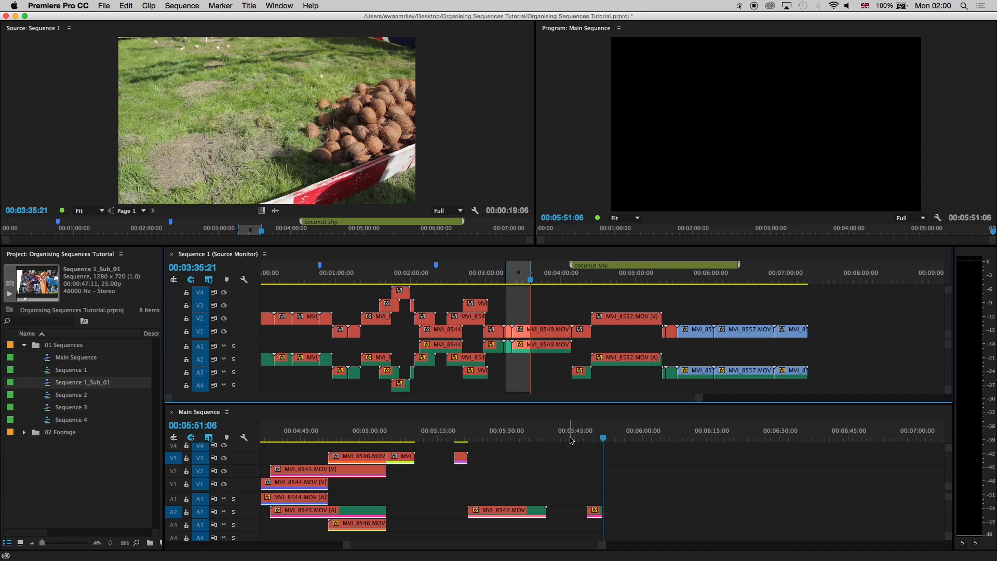
Patch the source video and audio tracks, including V1 and A1, and overwrite the marked Sequence 1 range at 00:05:51:06 in Main Sequence.
key("0")
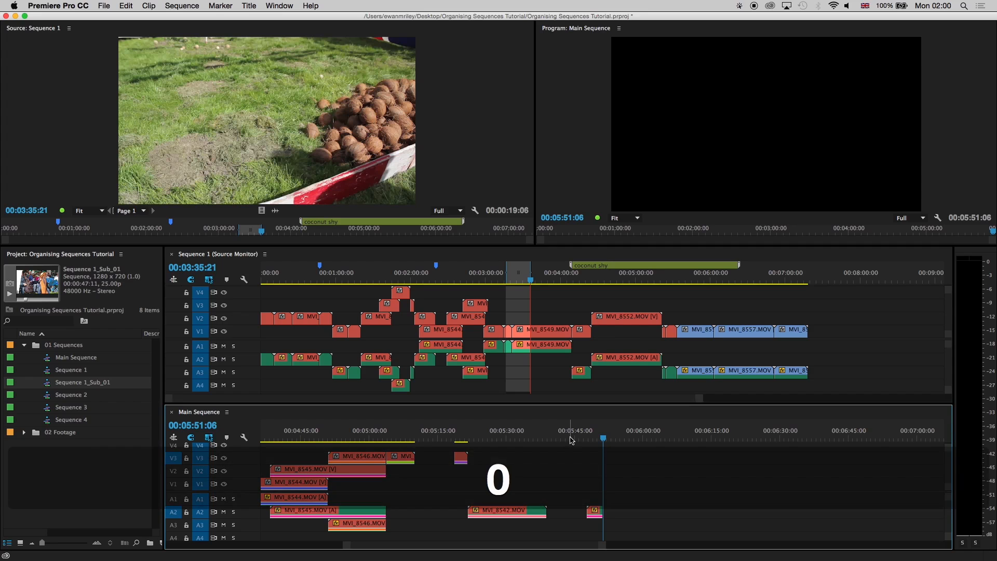
left_click(174, 484, "shift")
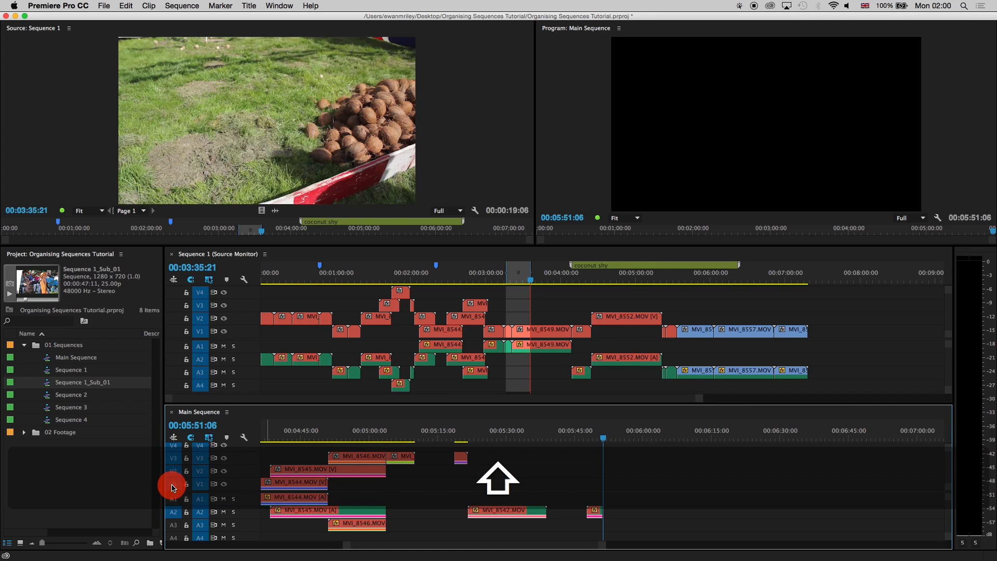
left_click(174, 499, "shift")
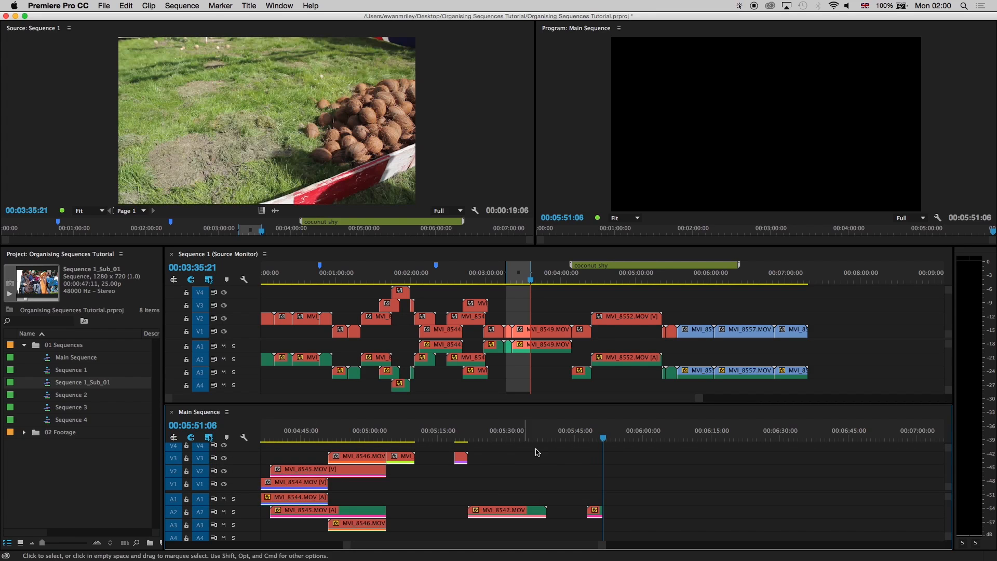
key("period")
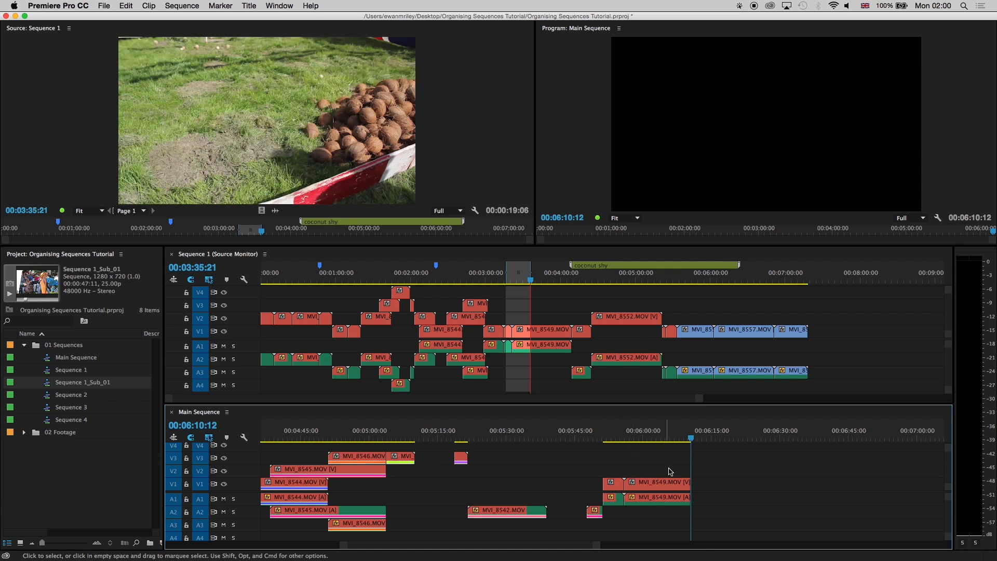
Copy the marked range of Sequence 1 and paste it at 00:06:10:12 in Main Sequence.
left_click(549, 266)
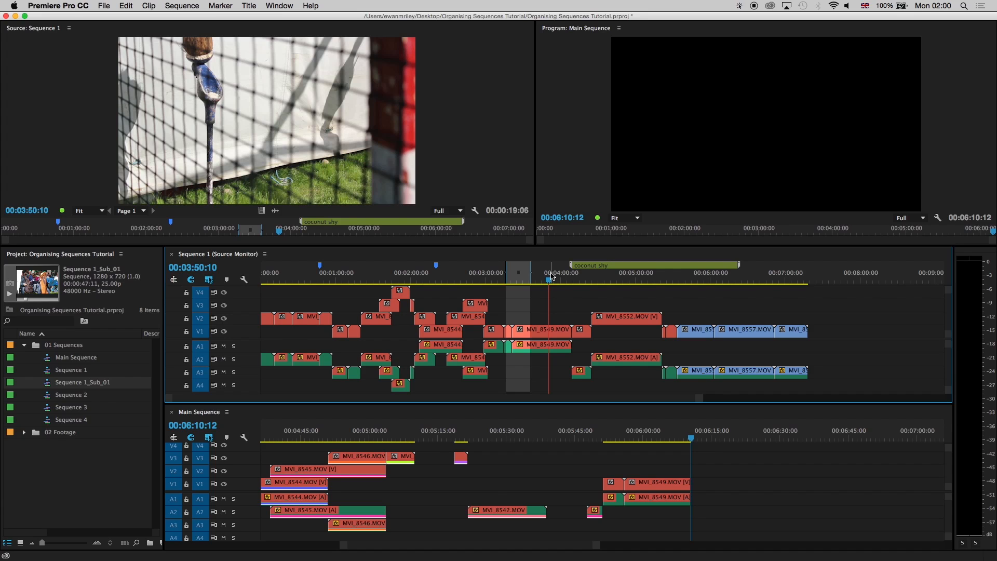
mouse_move(552, 275)
left_mouse_down()
mouse_move(516, 271)
mouse_move(543, 281)
left_mouse_up()
key("super+c")
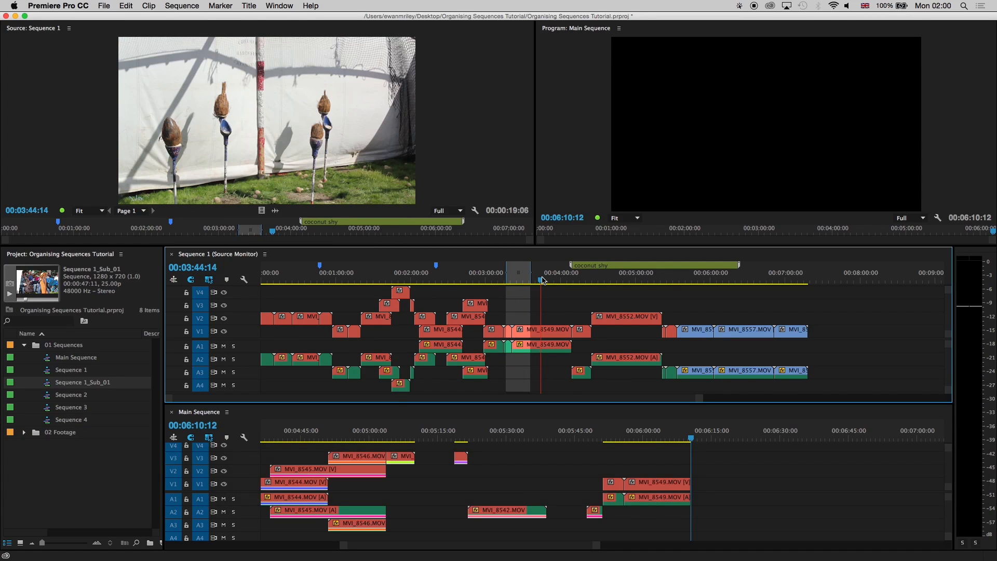
key("0")
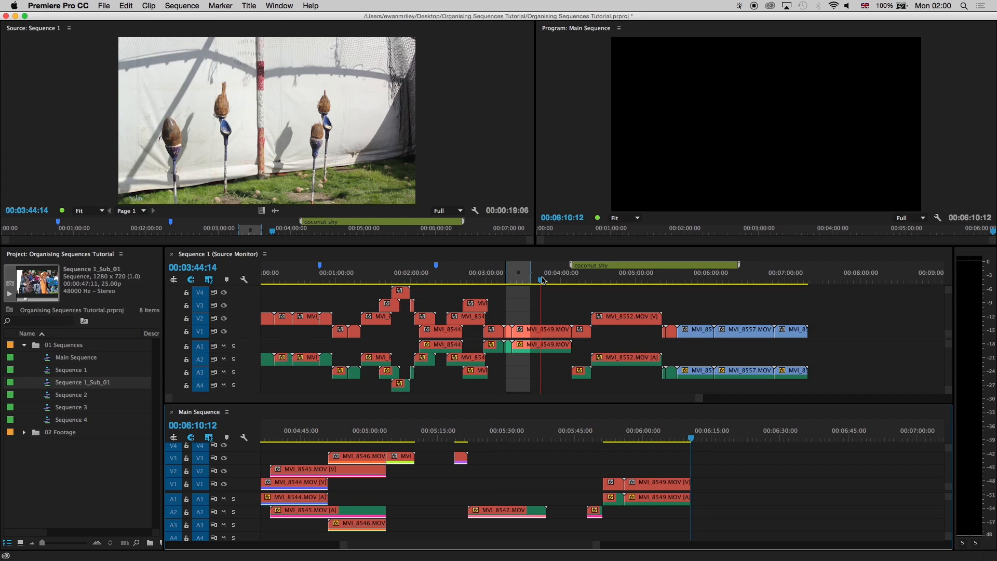
key("super+v")
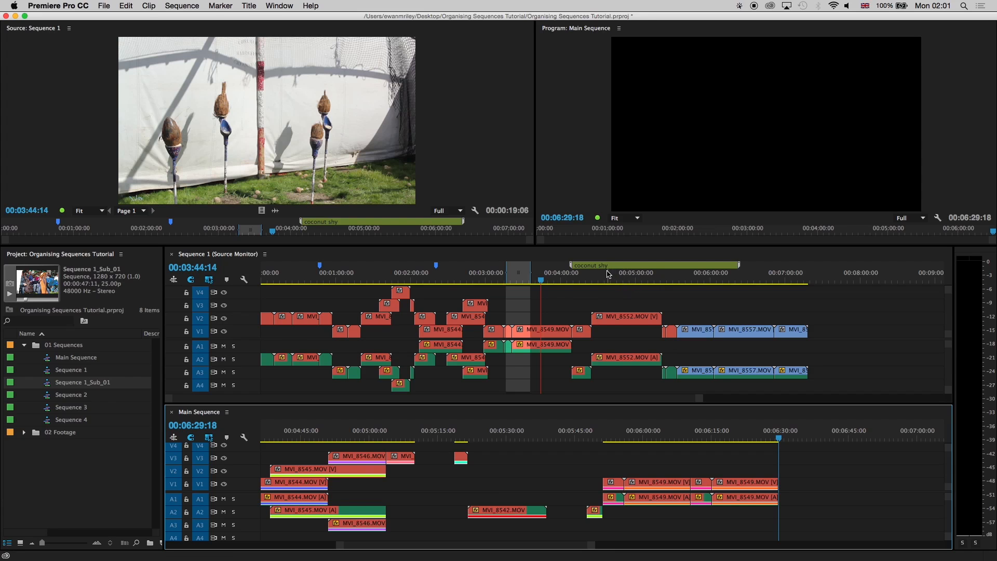
Clear Sequence 1's in and out points and copy its clips MVI_8552.MOV and MVI_8556.MOV into Main Sequence at 00:06:34:04.
left_click(634, 314)
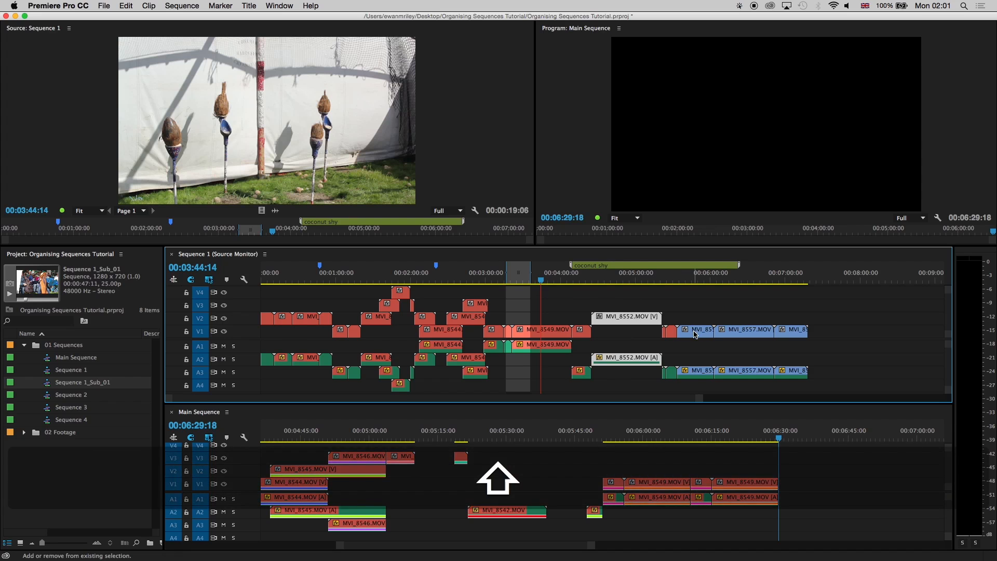
left_click(693, 331, "shift")
key("alt+o")
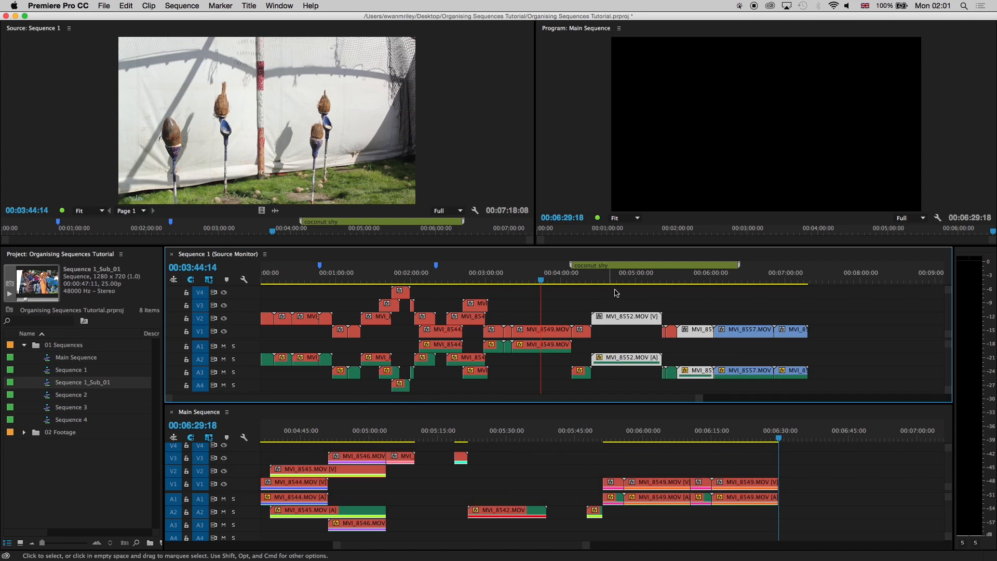
key("super+c")
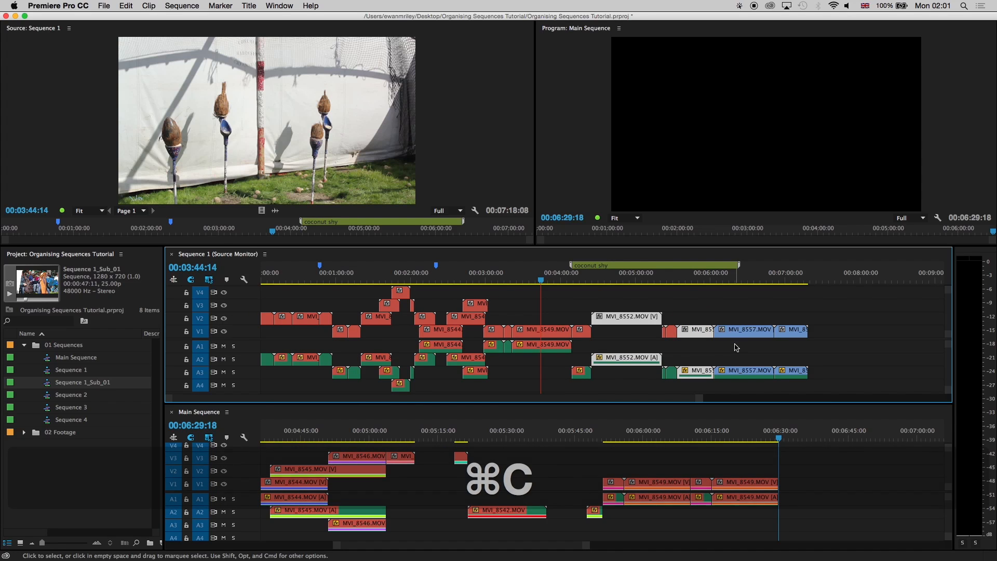
left_click(800, 438)
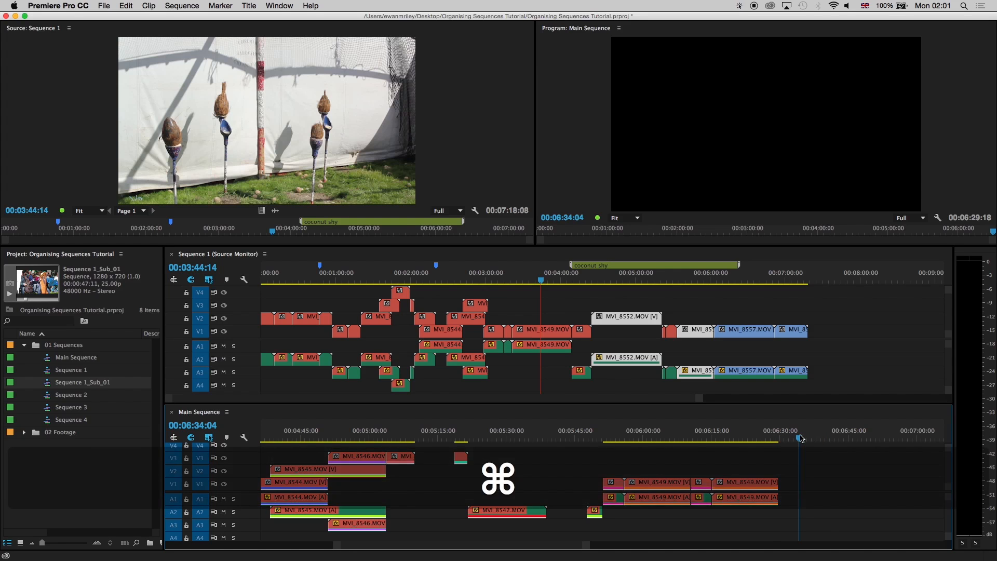
key("super+v")
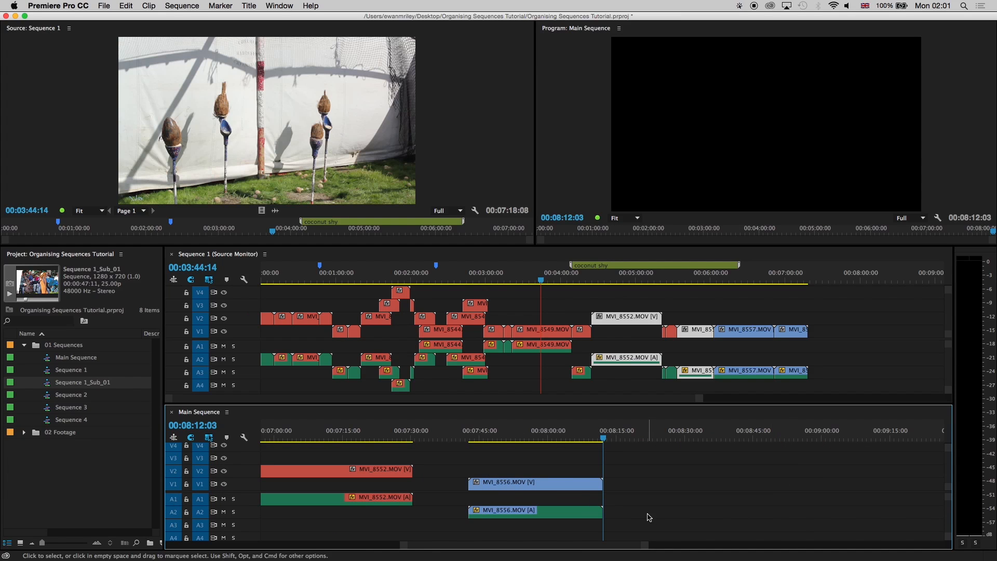
Place clip MVI_8557.MOV from Sequence 1 at 00:08:12:03 in Main Sequence and move Main Sequence's playhead to its end.
left_click(748, 330)
left_click_drag(748, 330, 719, 495)
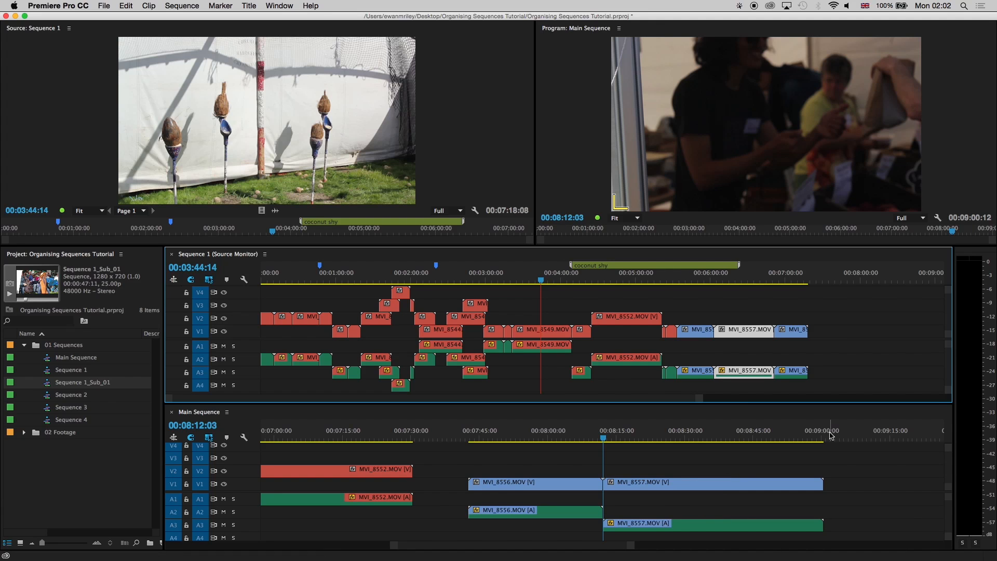
key("End")
left_click(831, 436)
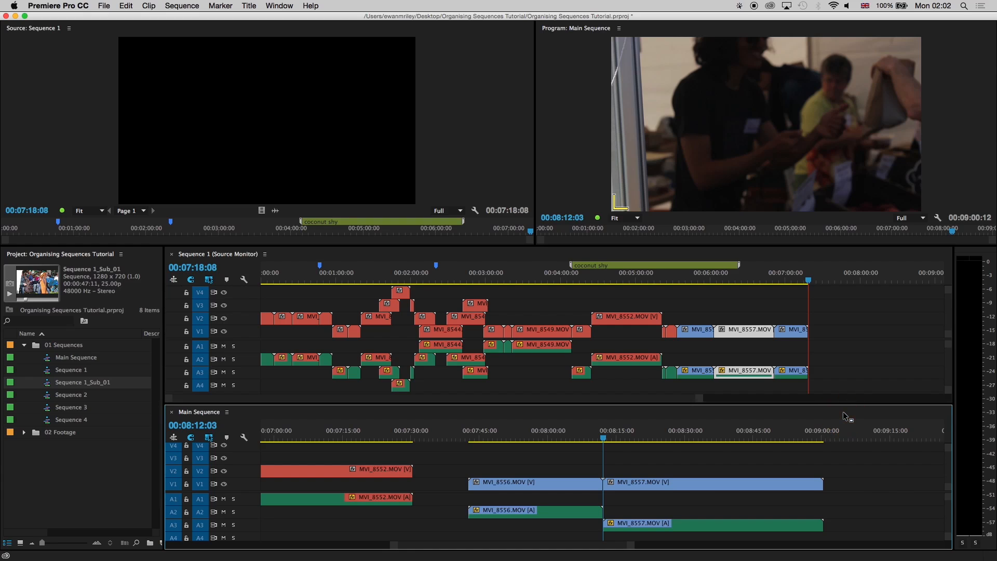
key("End")
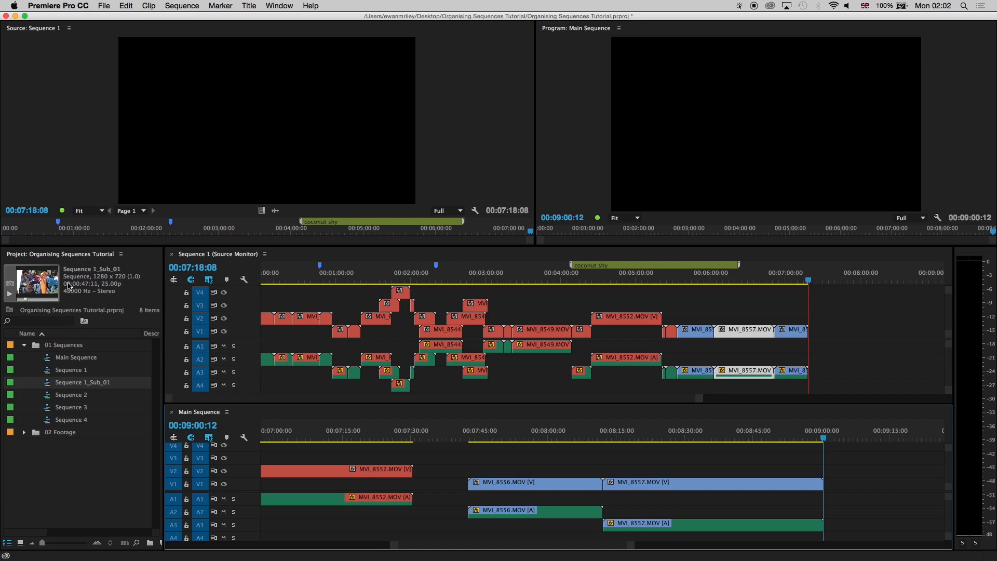
Place Sequence 1_Sub_01 at 00:09:00:12 in Main Sequence, and add it once more with Insert Before at the playhead.
left_click_drag(336, 376, 933, 502)
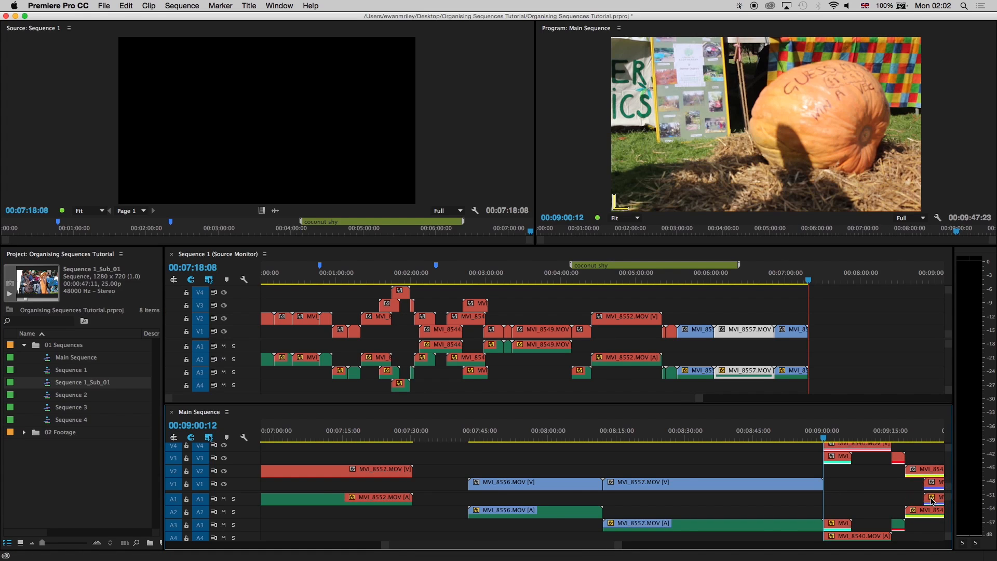
key("backslash")
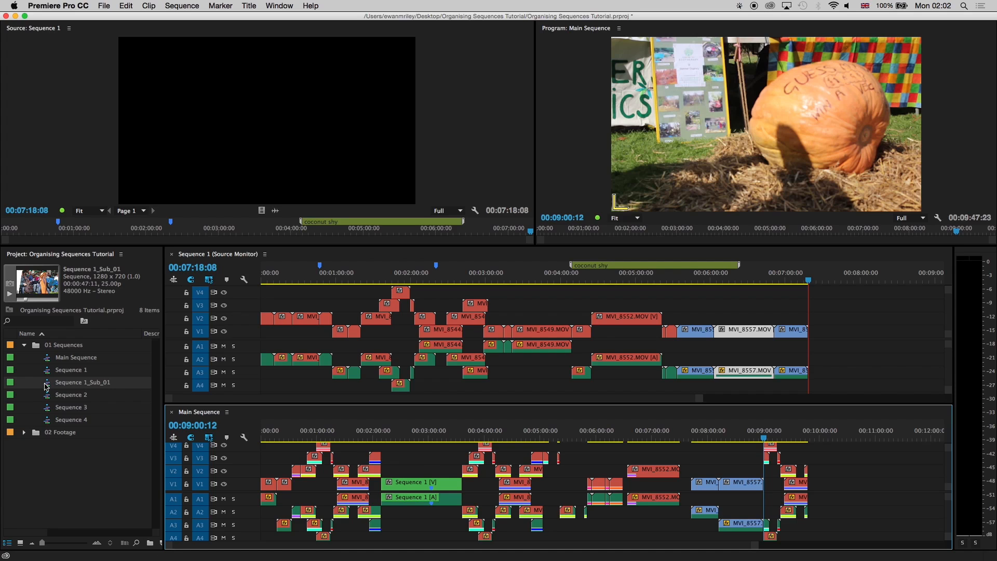
left_click_drag(50, 384, 646, 121)
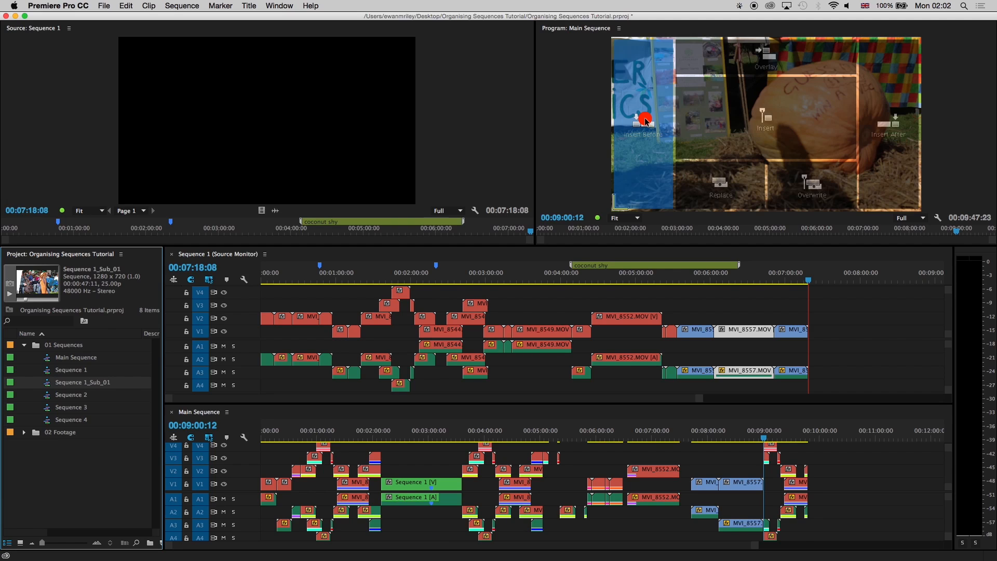
left_click_drag(646, 120, 646, 121)
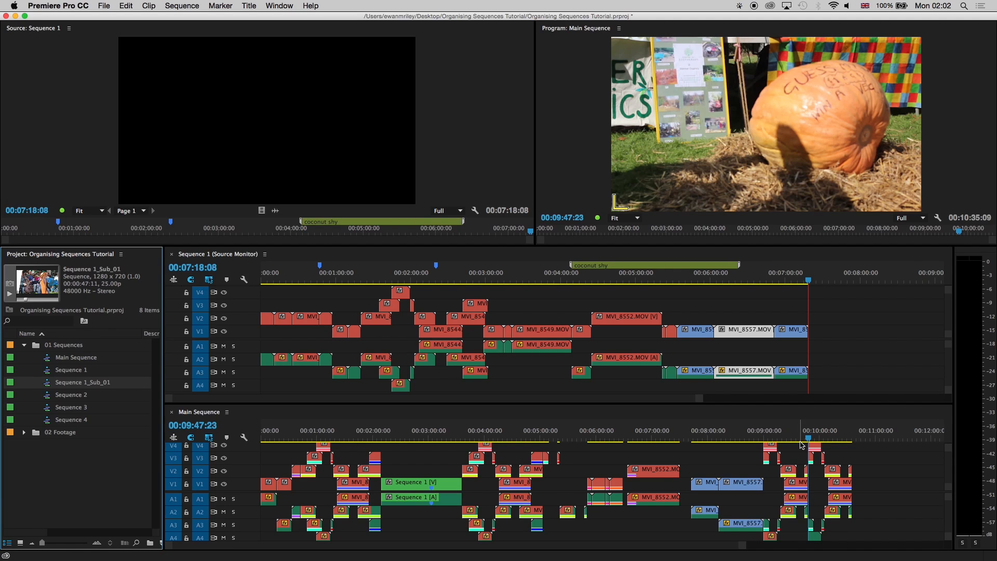